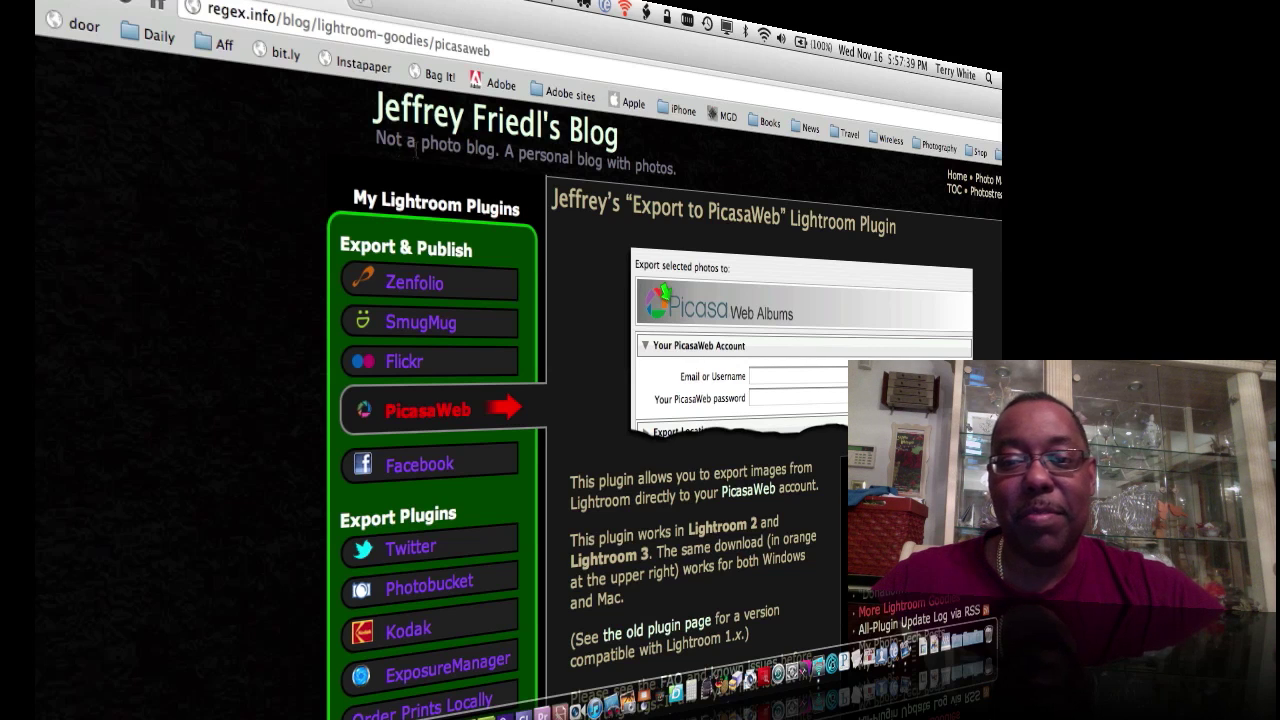
{"action": "scroll", "coordinate": [650, 308], "scroll_direction": "down", "scroll_amount": 5}
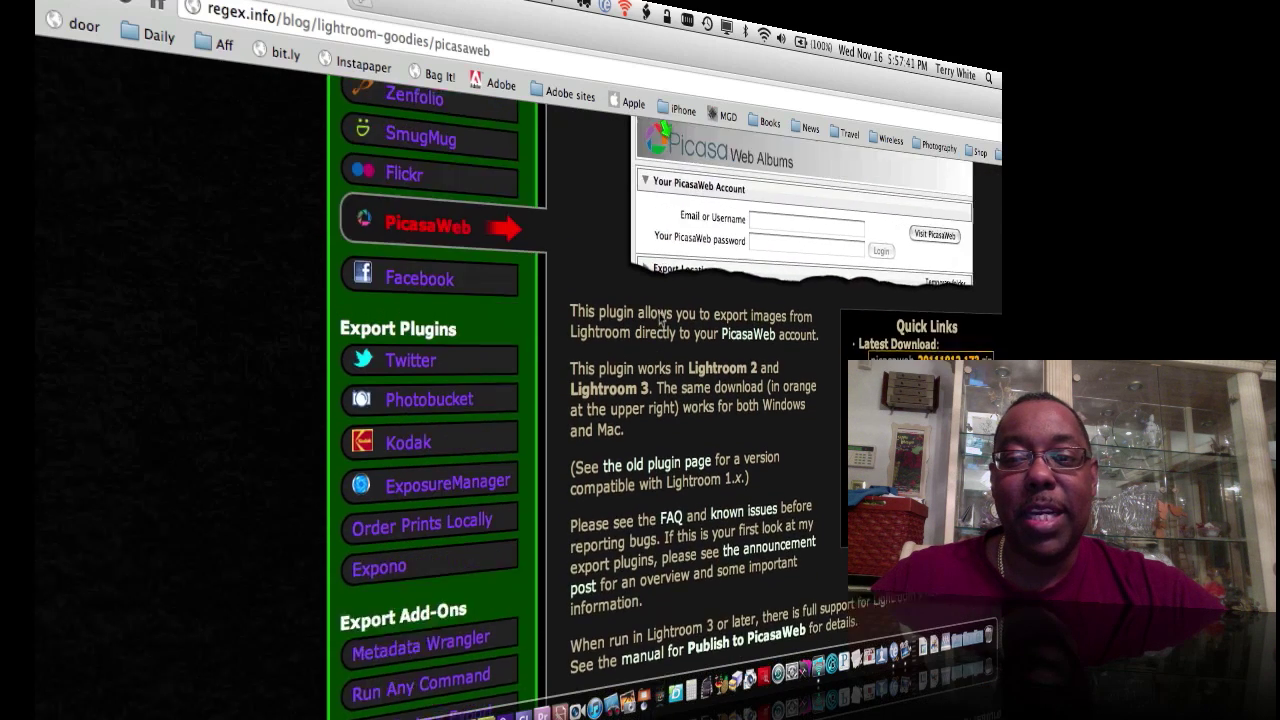
{"action": "scroll", "coordinate": [661, 320], "scroll_direction": "up", "scroll_amount": 5}
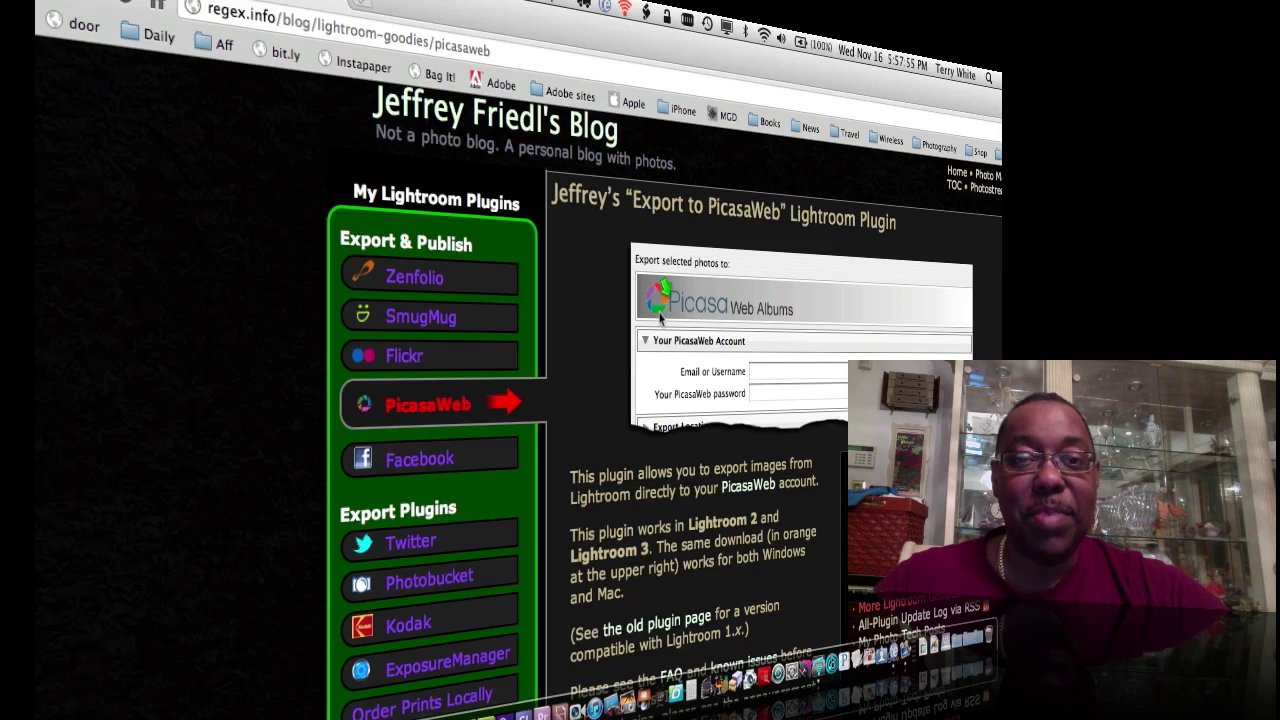
Step: Return to Lightroom and open jf PicasaWeb's Recent Work collection showing its 24 photos
{"action": "key", "text": "super+Tab"}
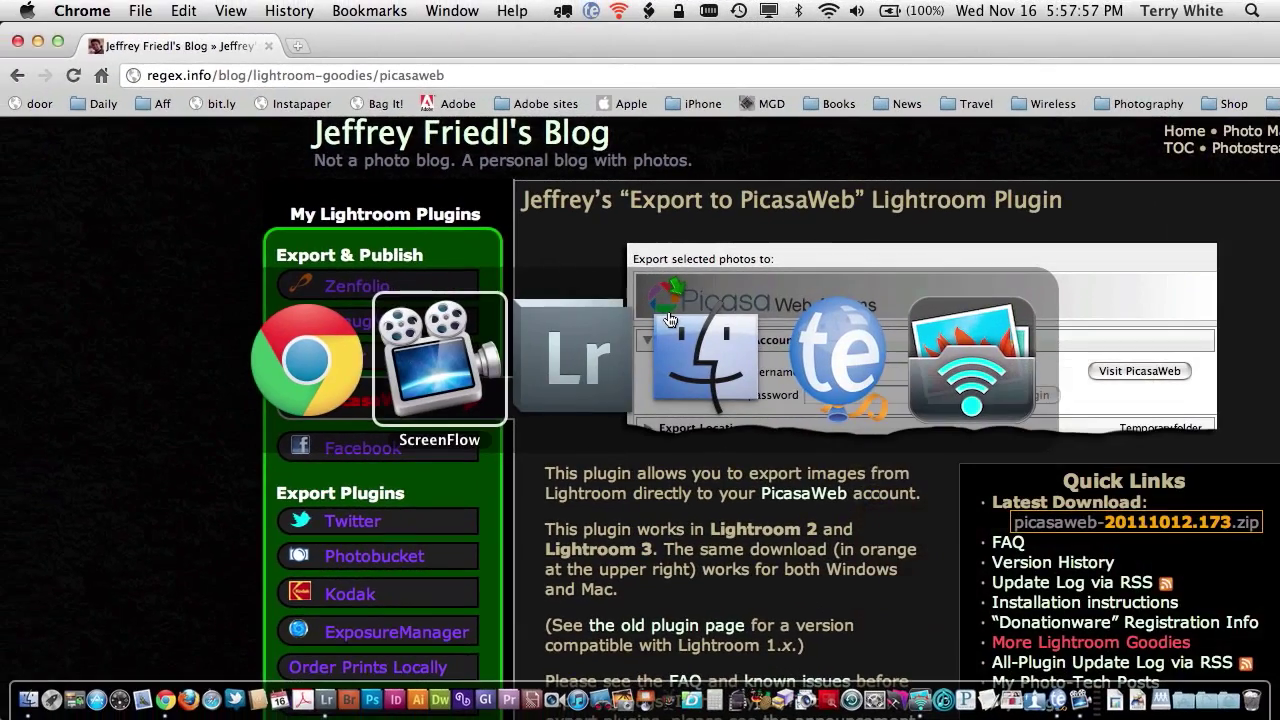
{"action": "key", "text": "super+Tab"}
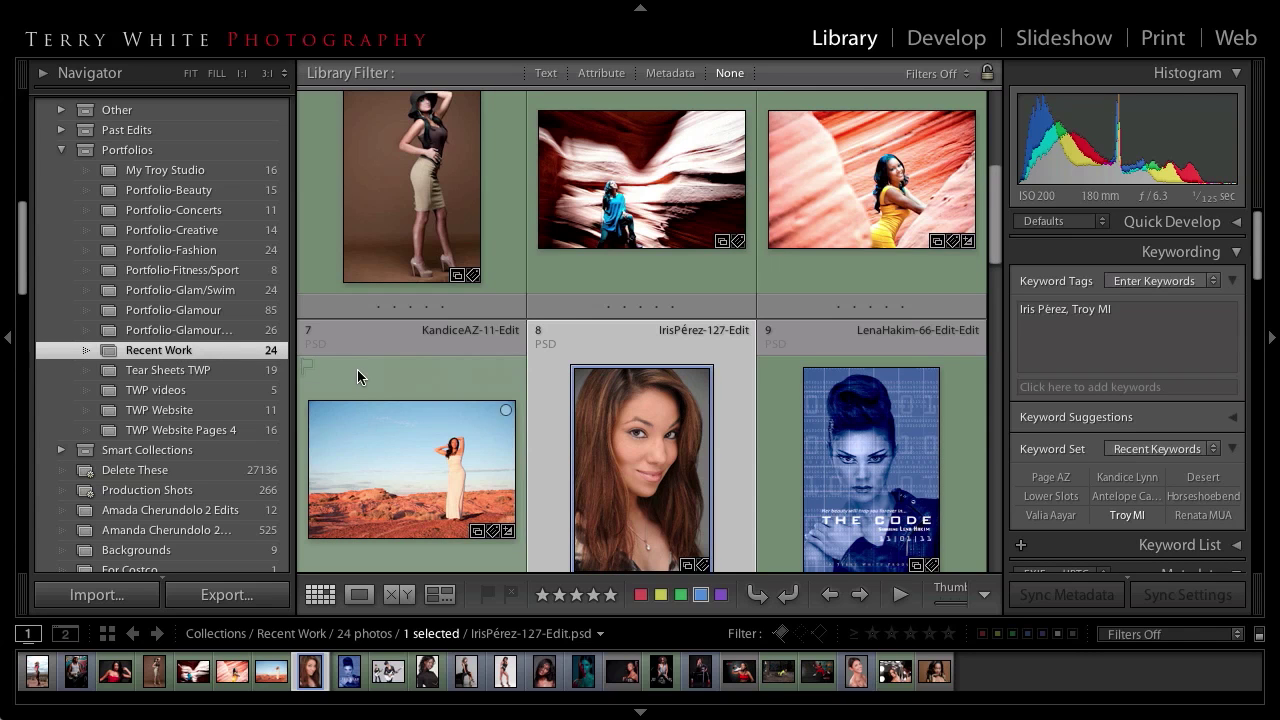
{"action": "scroll", "coordinate": [357, 369], "scroll_direction": "up", "scroll_amount": 5}
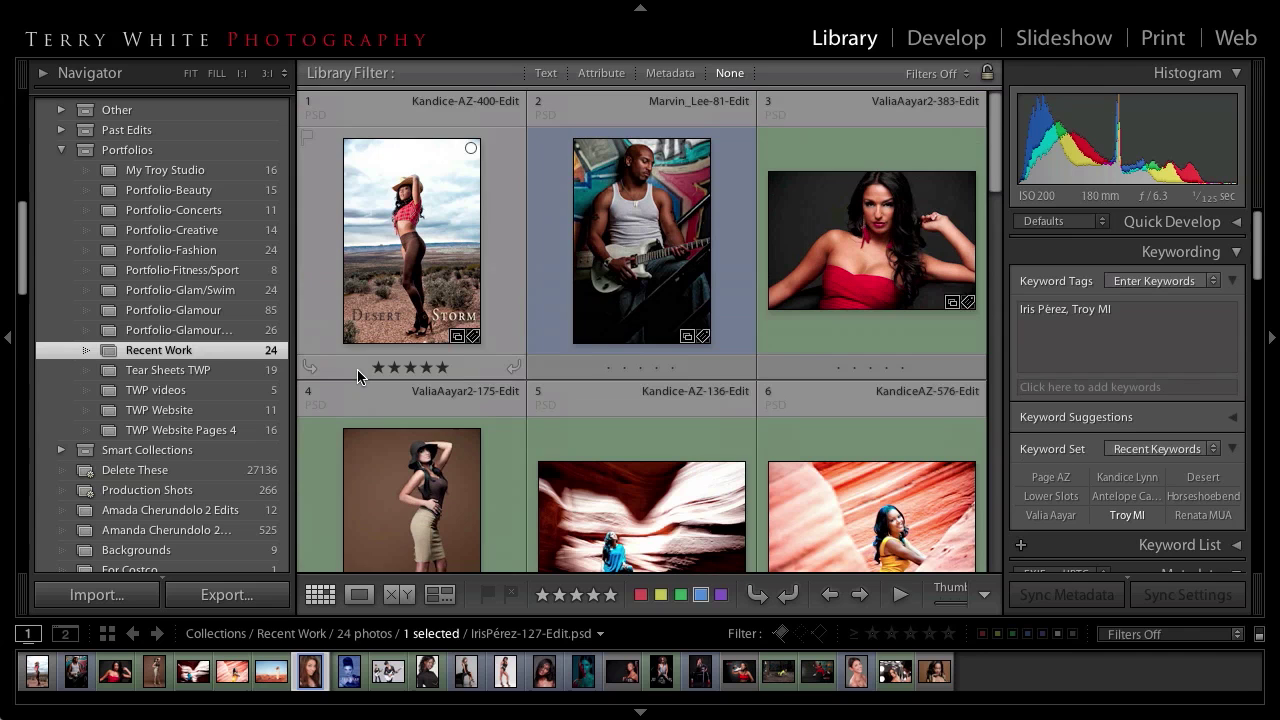
{"action": "scroll", "coordinate": [357, 375], "scroll_direction": "down", "scroll_amount": 2}
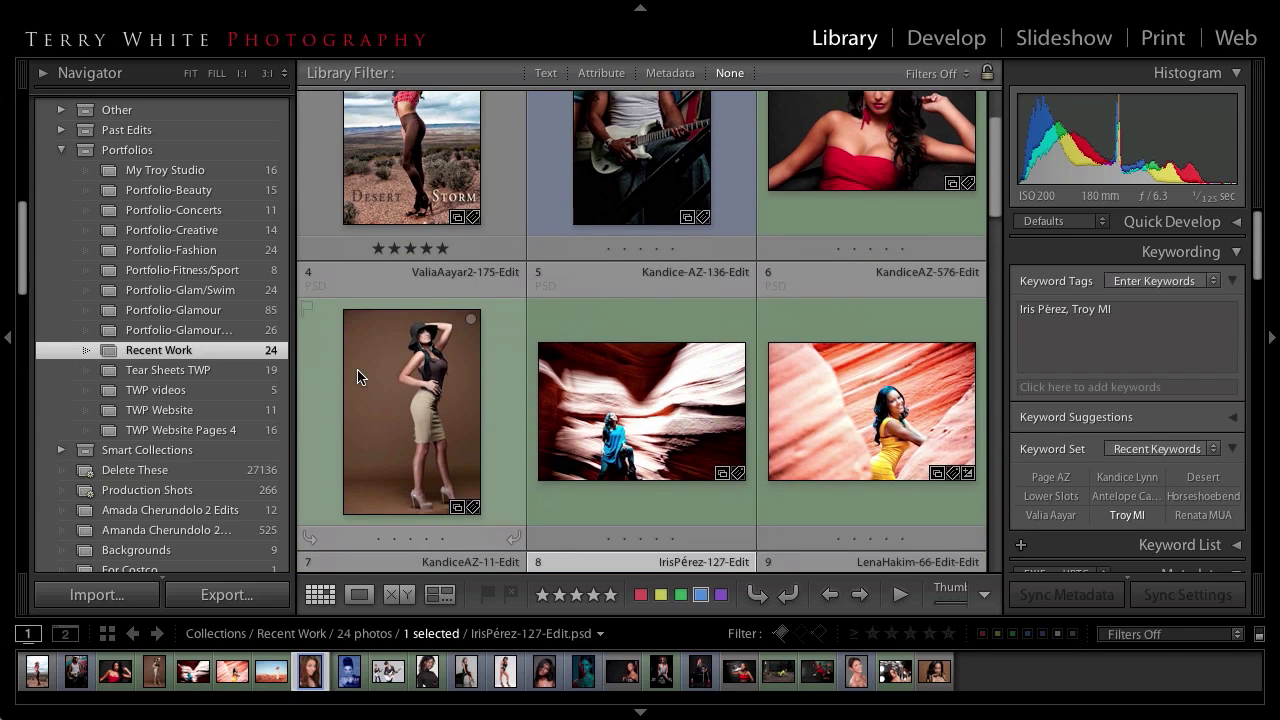
{"action": "scroll", "coordinate": [357, 376], "scroll_direction": "down", "scroll_amount": 4}
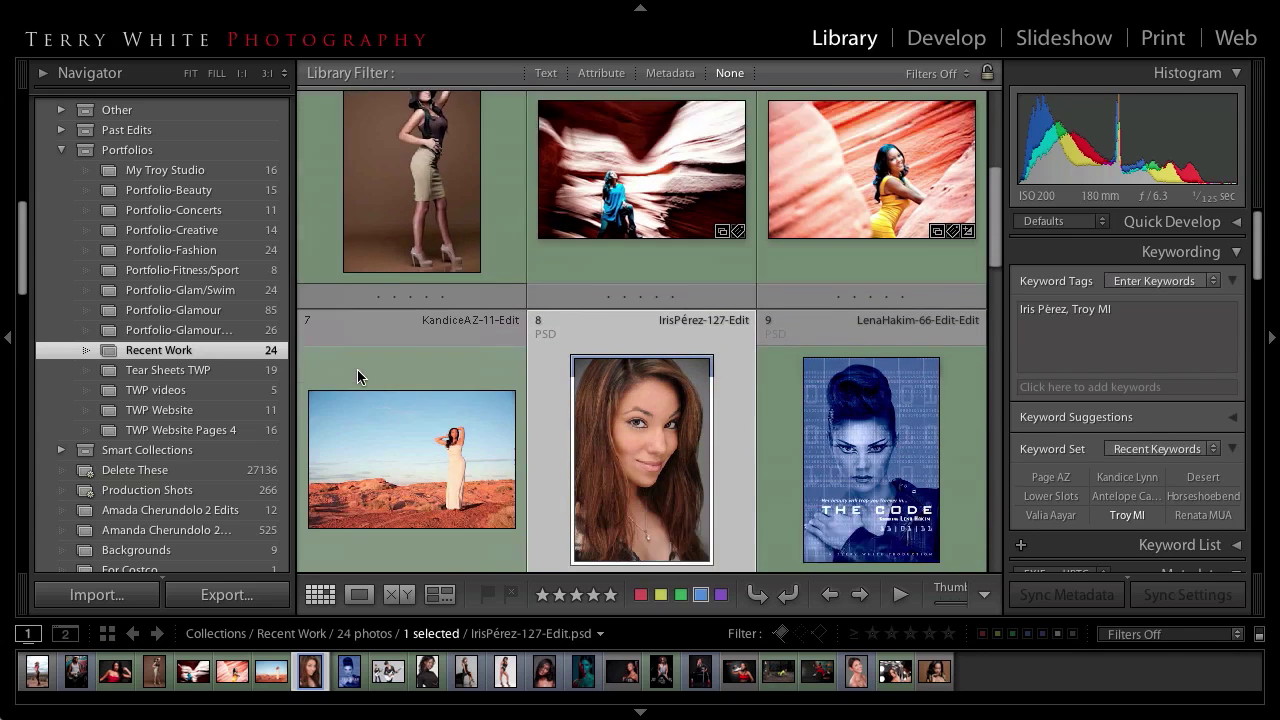
{"action": "scroll", "coordinate": [357, 376], "scroll_direction": "down", "scroll_amount": 8}
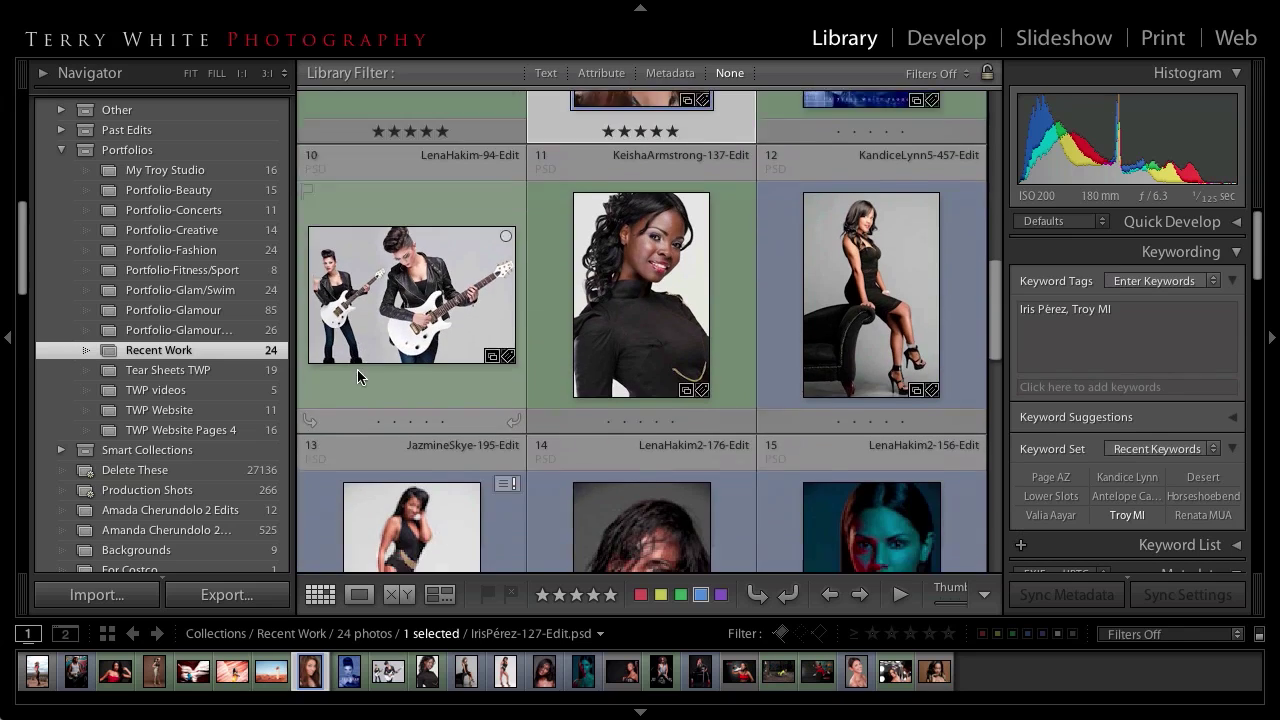
{"action": "scroll", "coordinate": [357, 376], "scroll_direction": "down", "scroll_amount": 8}
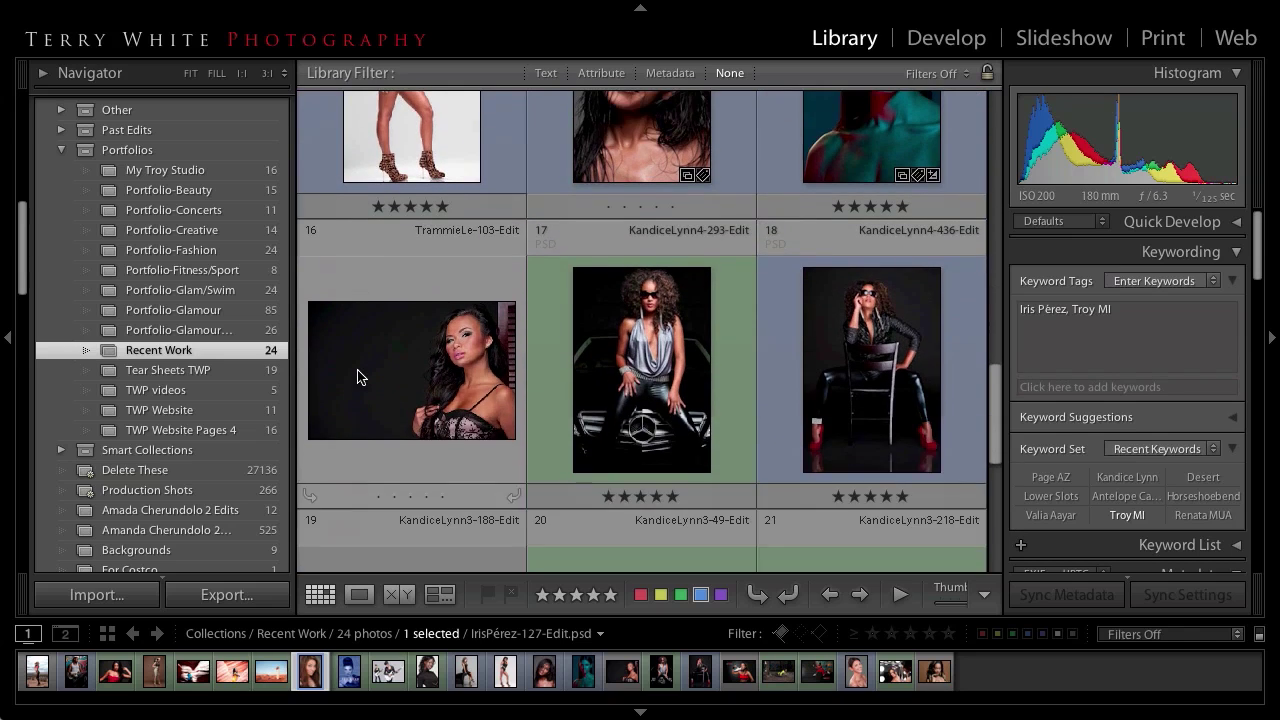
{"action": "scroll", "coordinate": [357, 377], "scroll_direction": "up", "scroll_amount": 12}
{"action": "scroll", "coordinate": [57, 422], "scroll_direction": "down", "scroll_amount": 5}
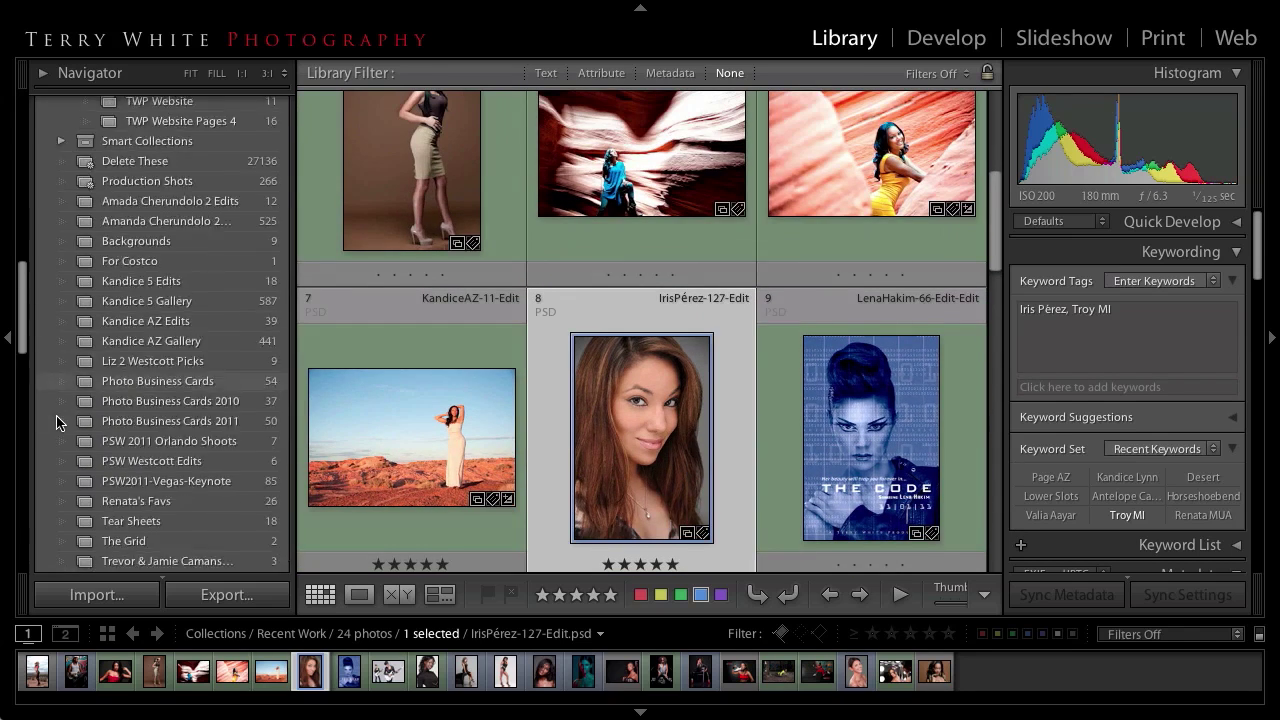
{"action": "scroll", "coordinate": [57, 422], "scroll_direction": "down", "scroll_amount": 10}
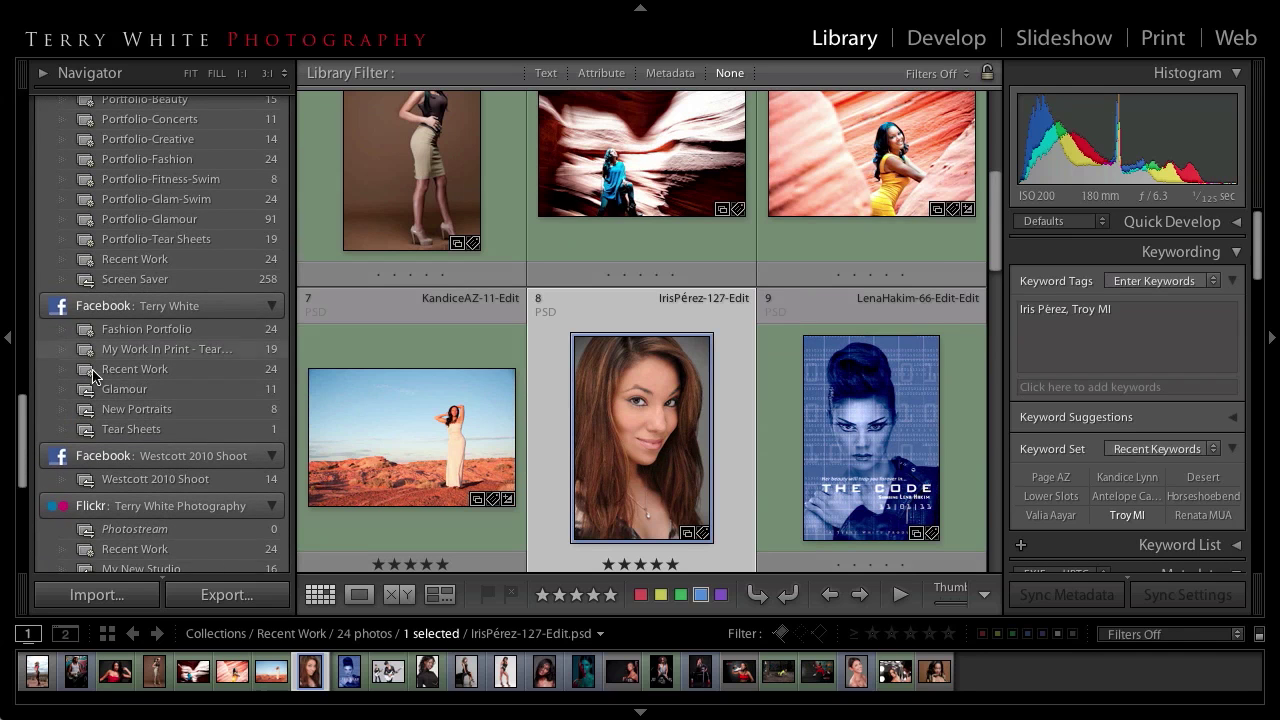
{"action": "scroll", "coordinate": [95, 375], "scroll_direction": "down", "scroll_amount": 6}
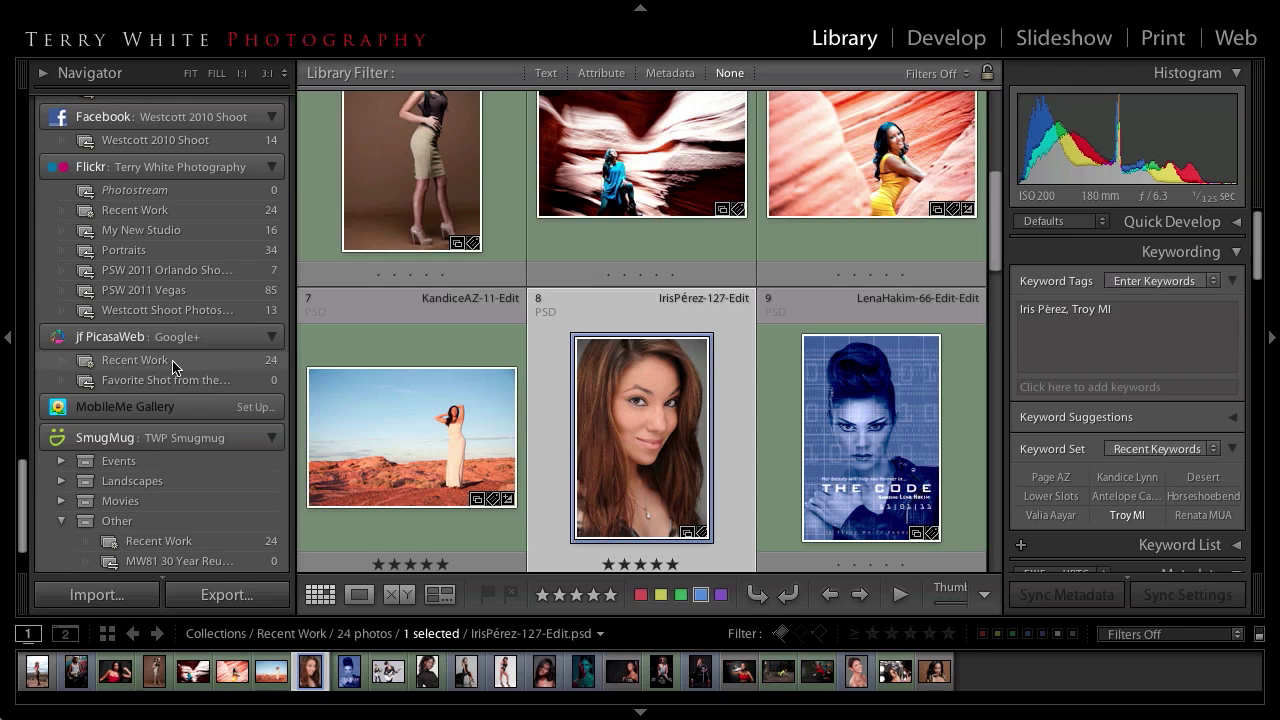
{"action": "left_click", "coordinate": [157, 363]}
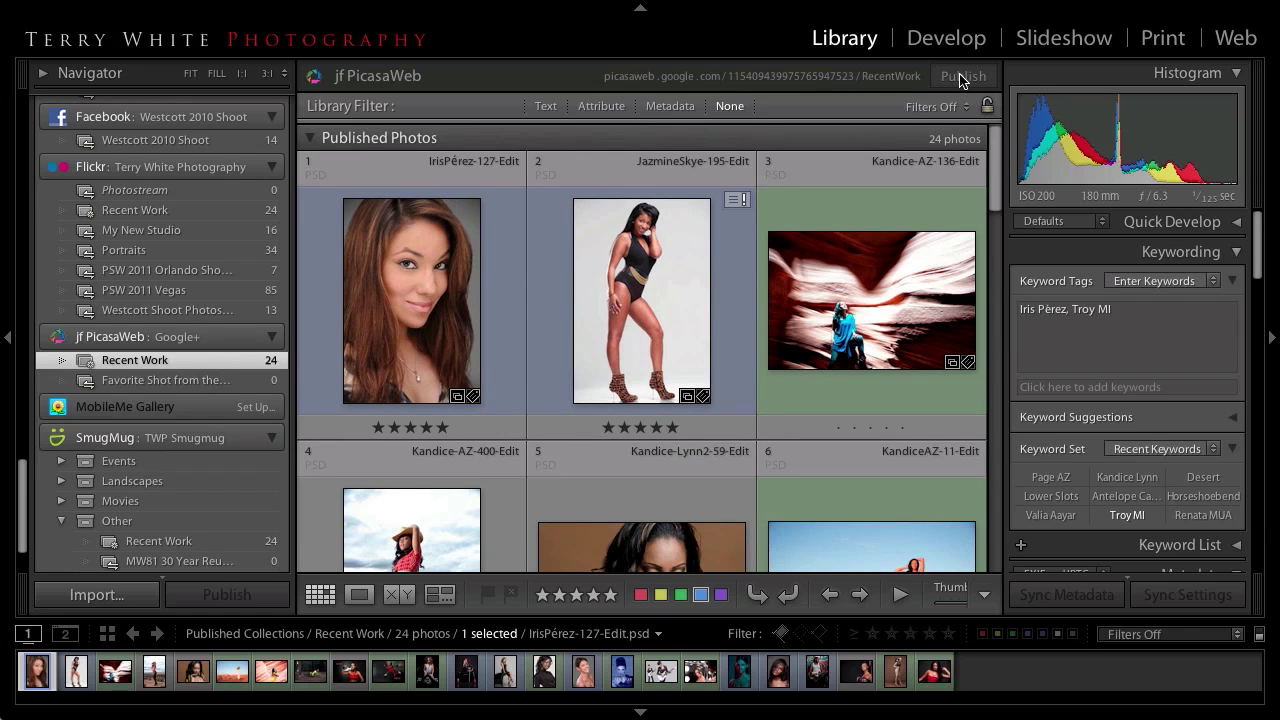
Step: Create another jf PicasaWeb publish service described 'Recent Work2', logged in as the saved PicasaWeb user
{"action": "right_click", "coordinate": [120, 341]}
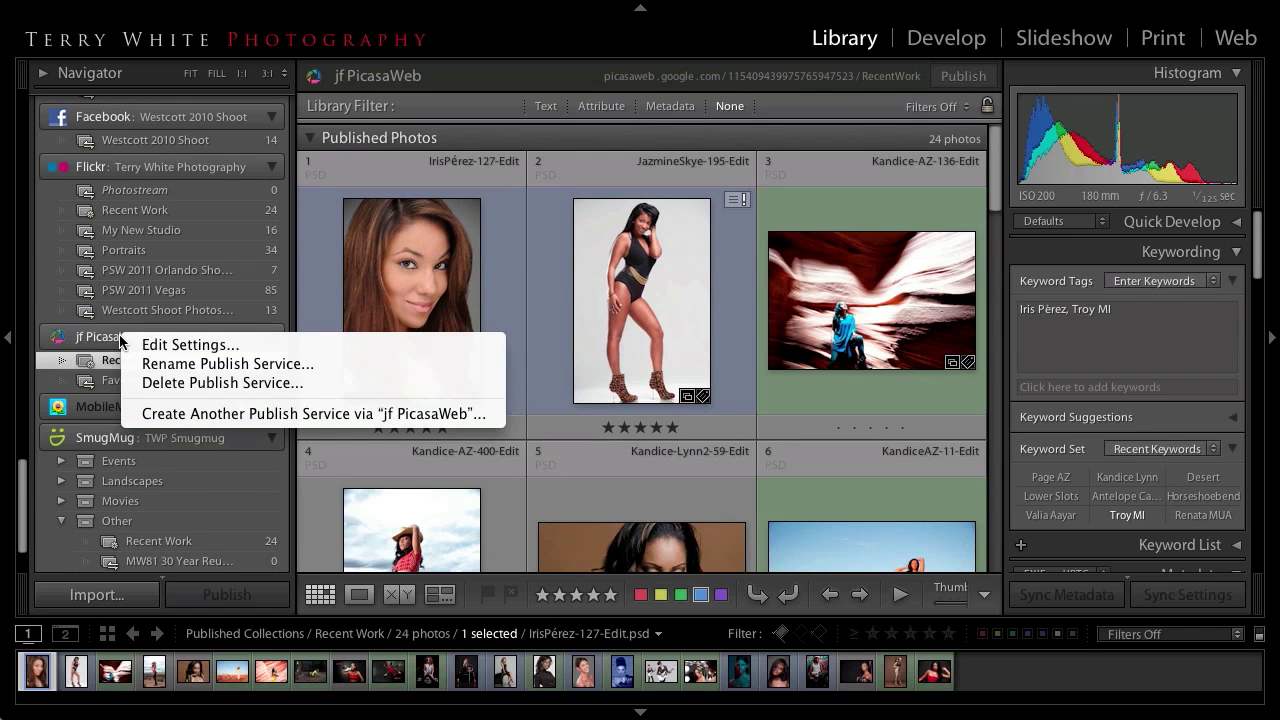
{"action": "left_click", "coordinate": [231, 420]}
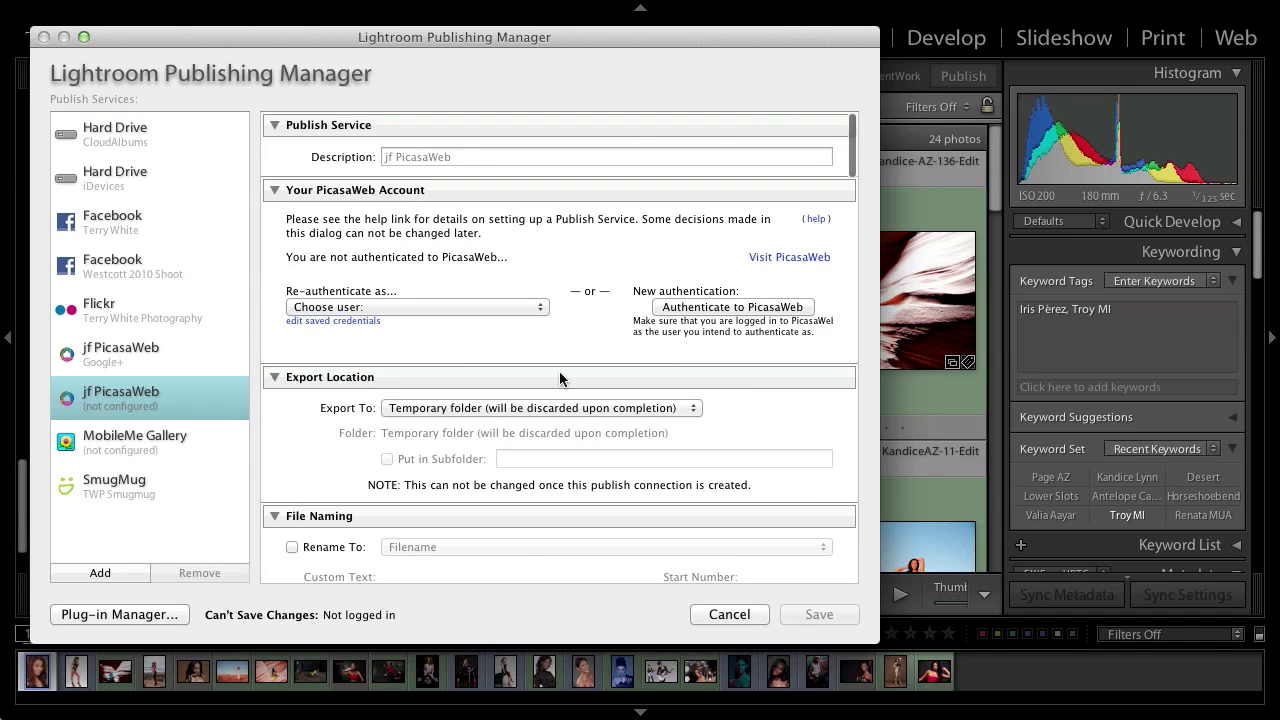
{"action": "left_click", "coordinate": [439, 152]}
{"action": "type", "text": "Recent Work2"}
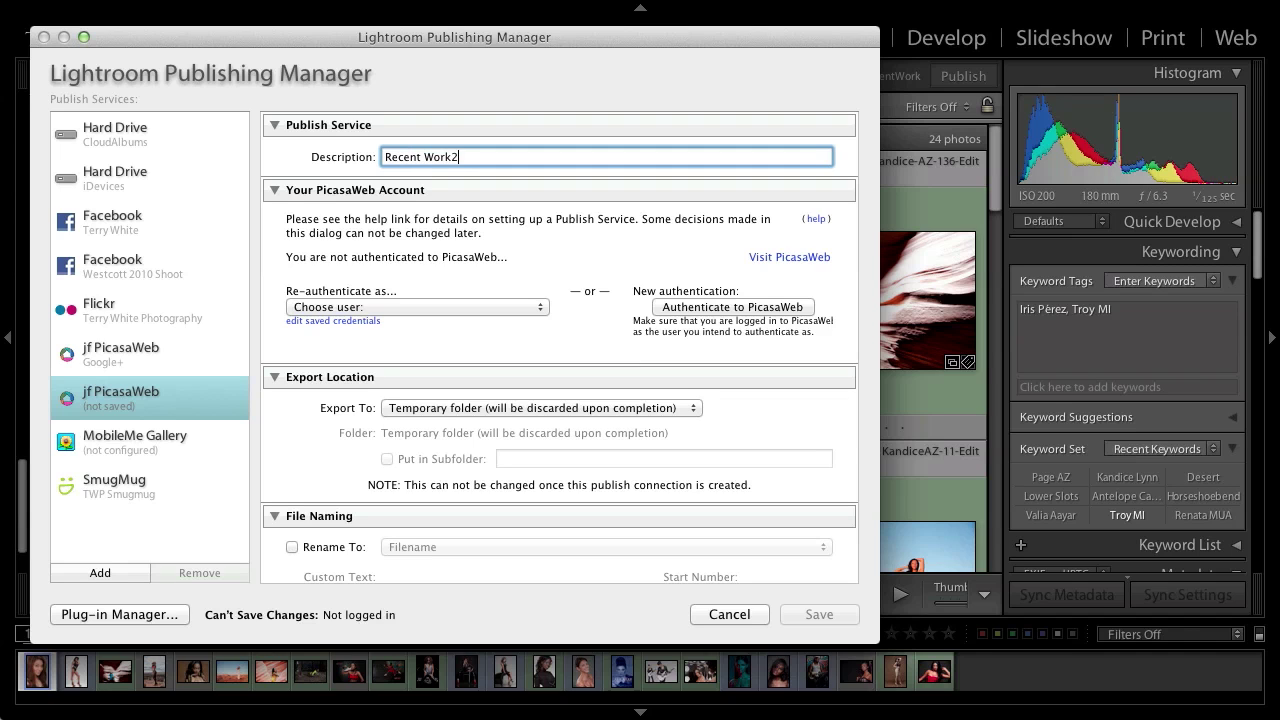
{"action": "left_click", "coordinate": [500, 310]}
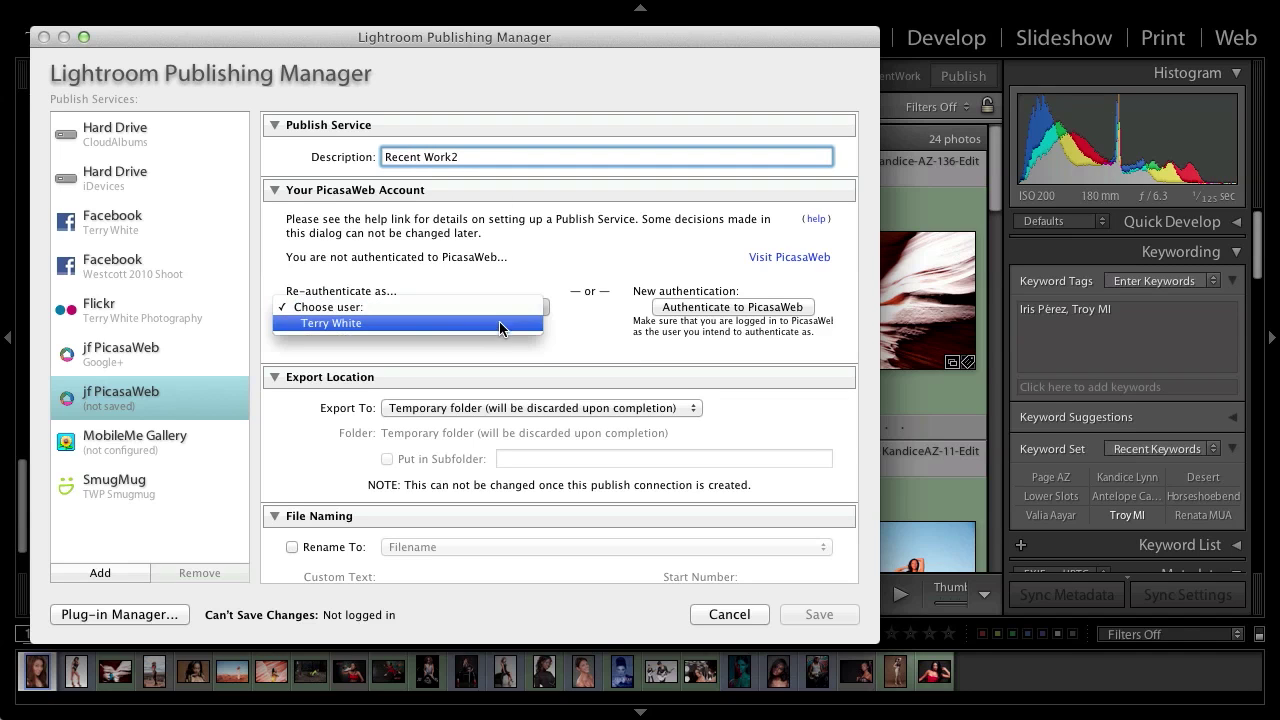
{"action": "left_click", "coordinate": [499, 323]}
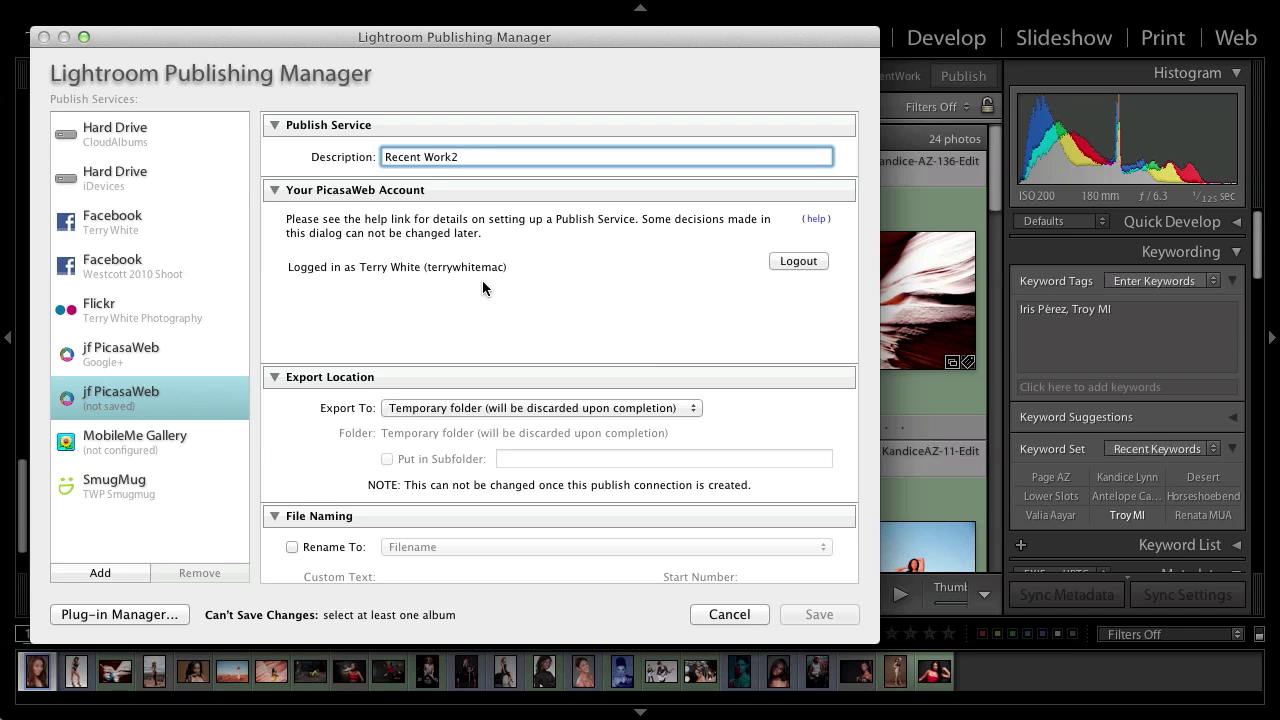
Step: Remove the export file size limit and resize exported images to 1024 x 1024
{"action": "scroll", "coordinate": [478, 302], "scroll_direction": "down", "scroll_amount": 5}
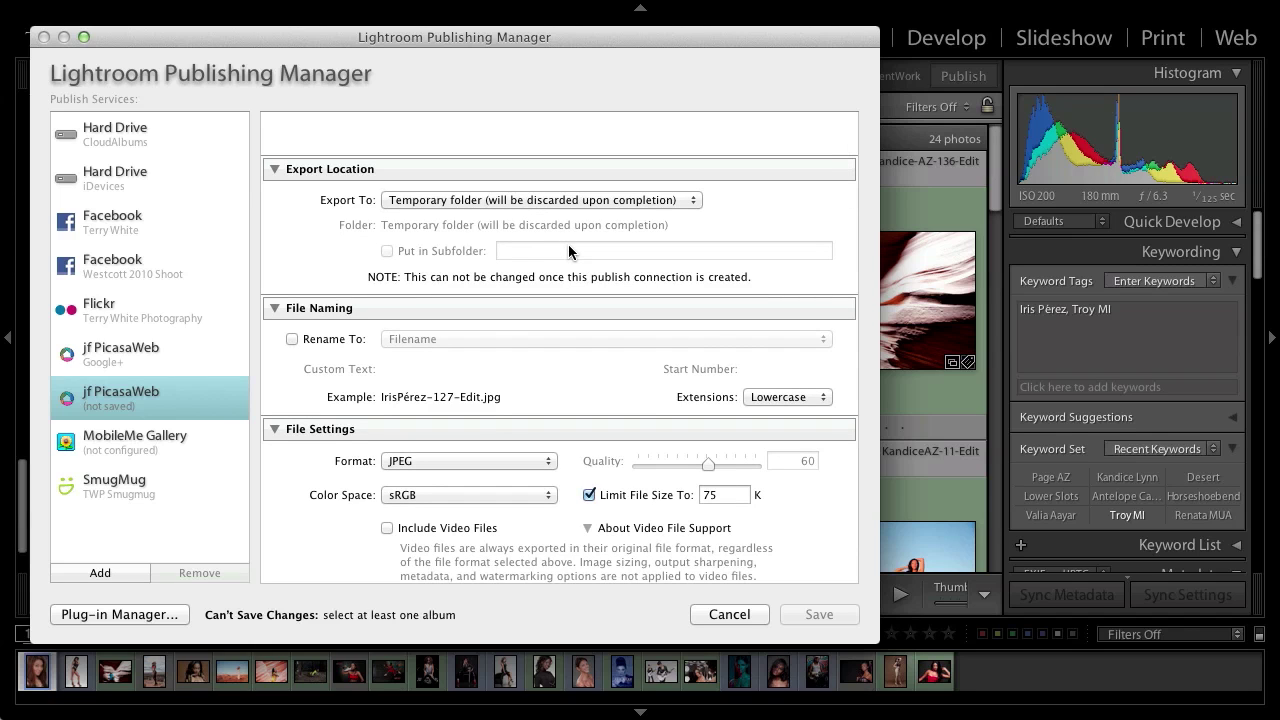
{"action": "scroll", "coordinate": [697, 276], "scroll_direction": "down", "scroll_amount": 4}
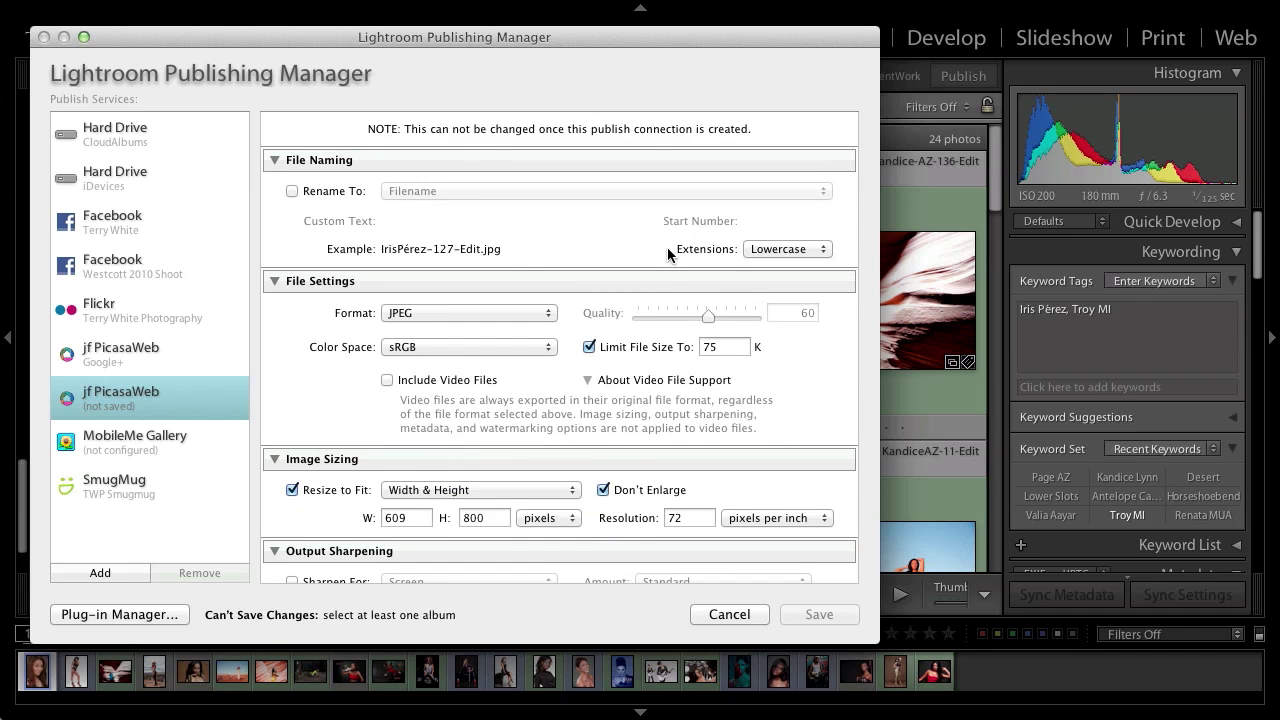
{"action": "scroll", "coordinate": [682, 257], "scroll_direction": "down", "scroll_amount": 3}
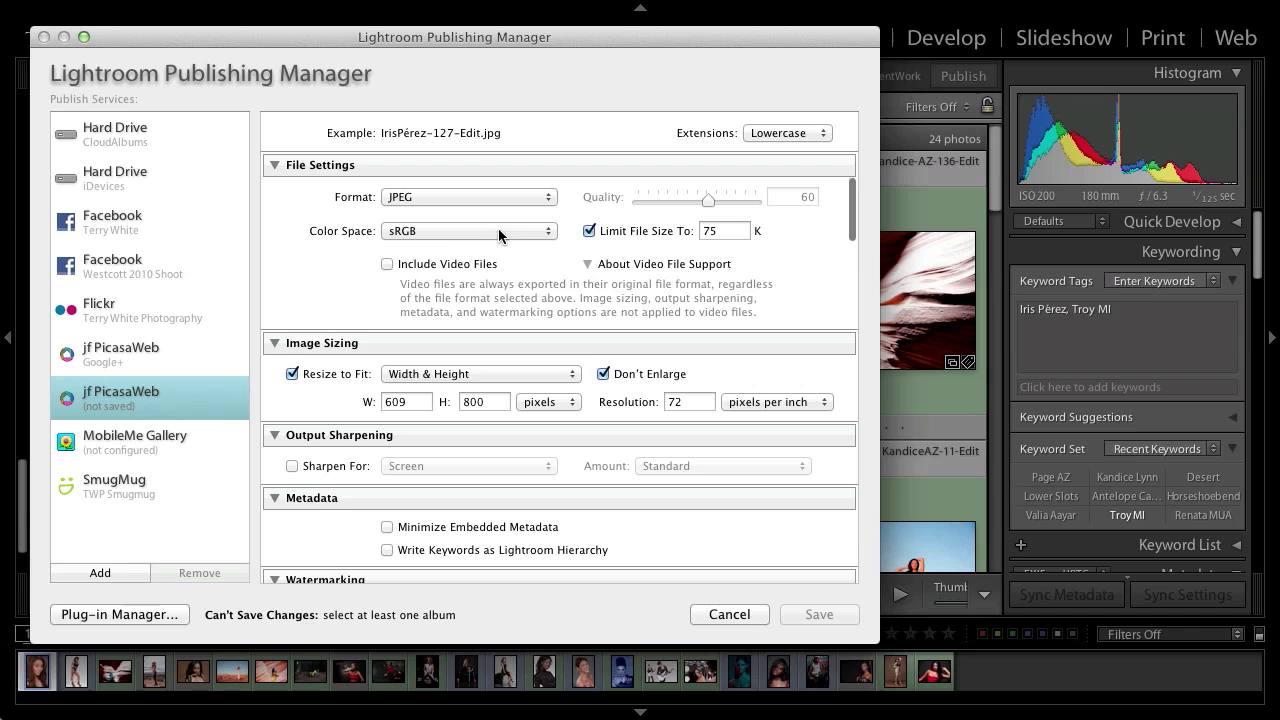
{"action": "left_click", "coordinate": [589, 231]}
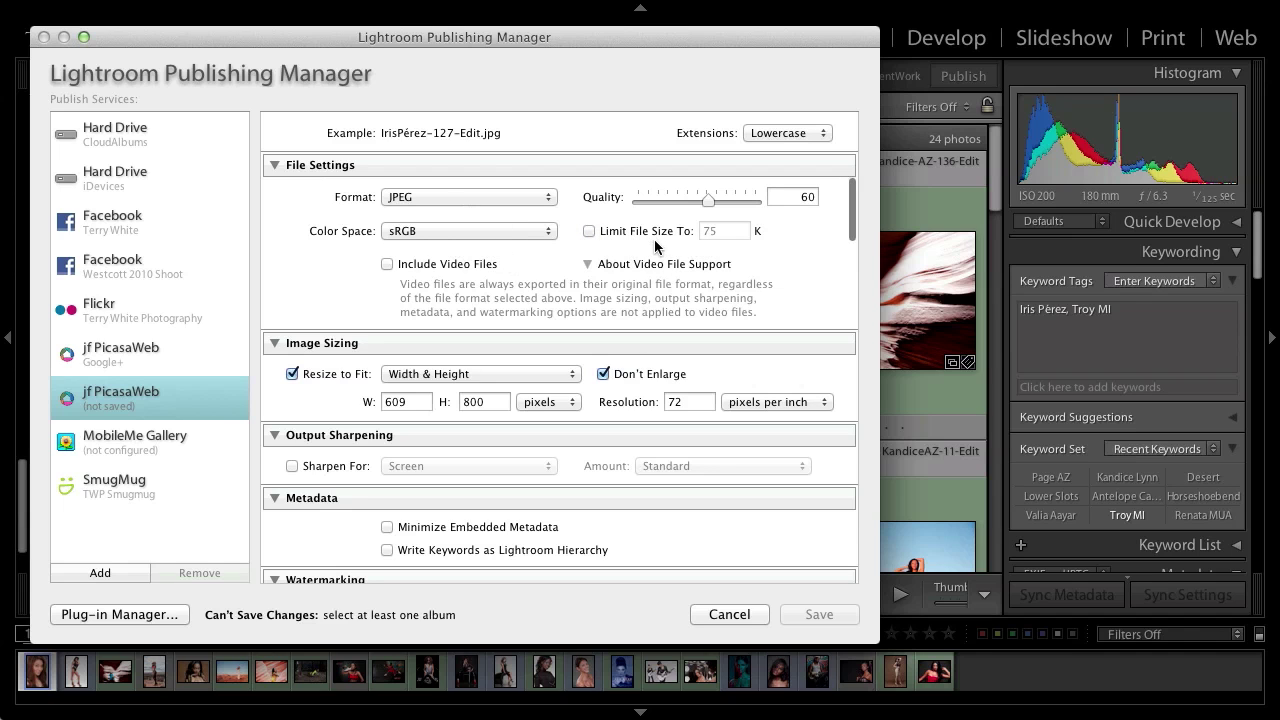
{"action": "scroll", "coordinate": [750, 270], "scroll_direction": "down", "scroll_amount": 1}
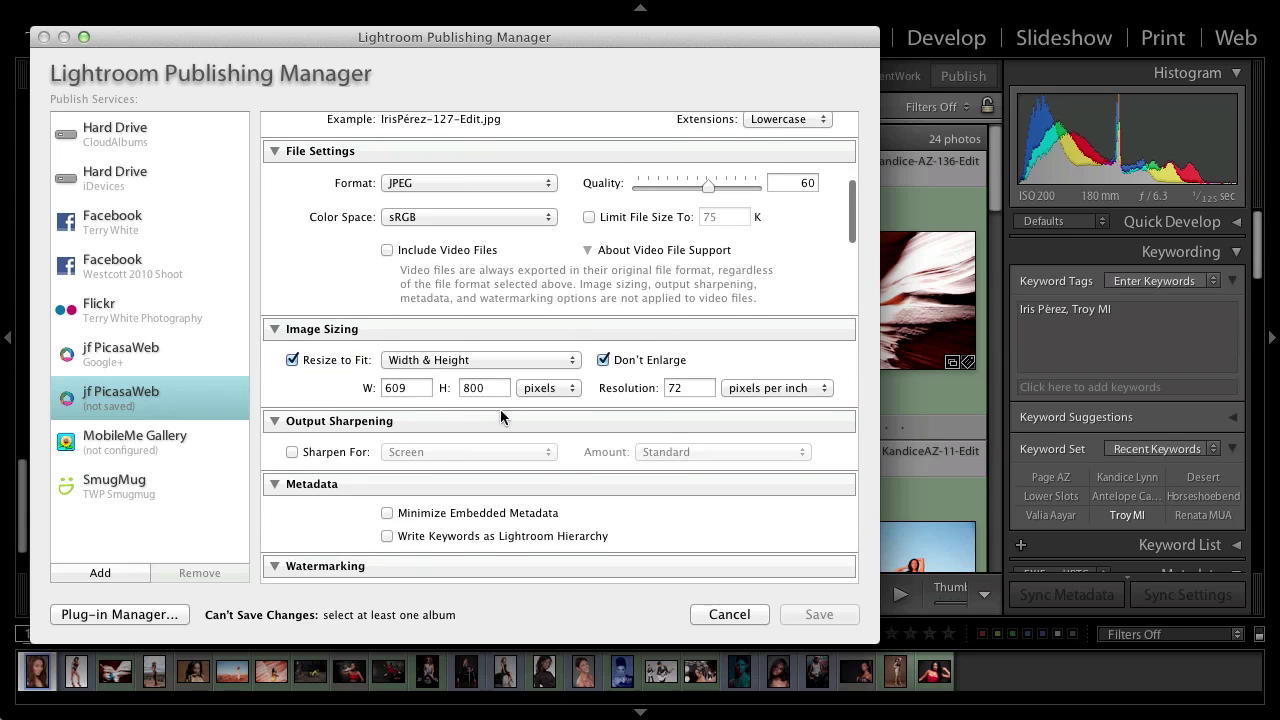
{"action": "double_click", "coordinate": [406, 391]}
{"action": "type", "text": "10"}
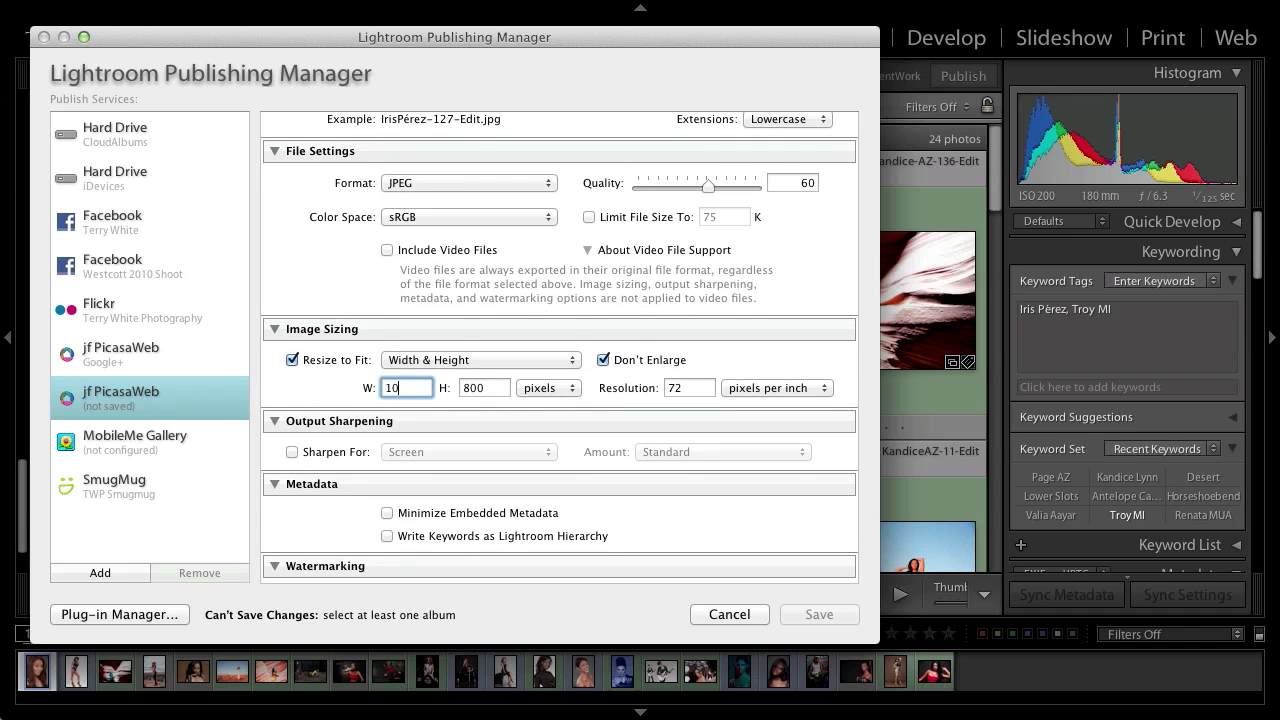
{"action": "type", "text": "24"}
{"action": "key", "text": "Tab"}
{"action": "type", "text": "1024"}
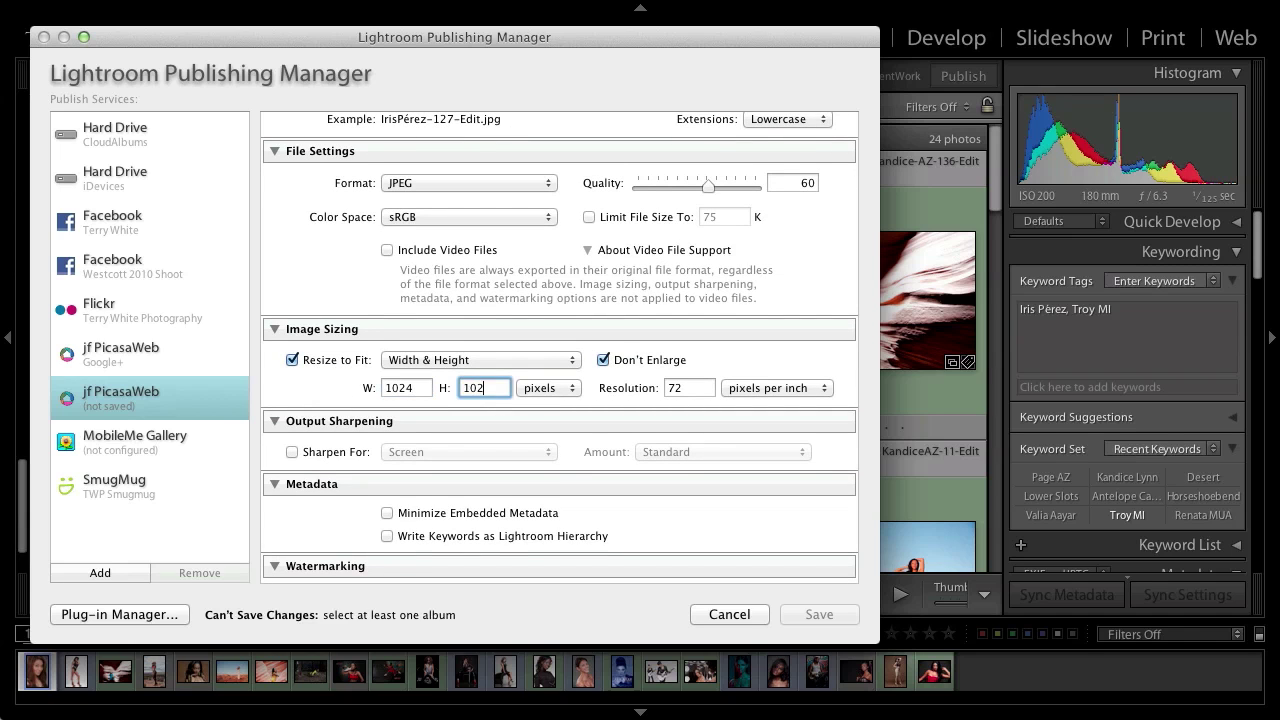
{"action": "key", "text": "Tab"}
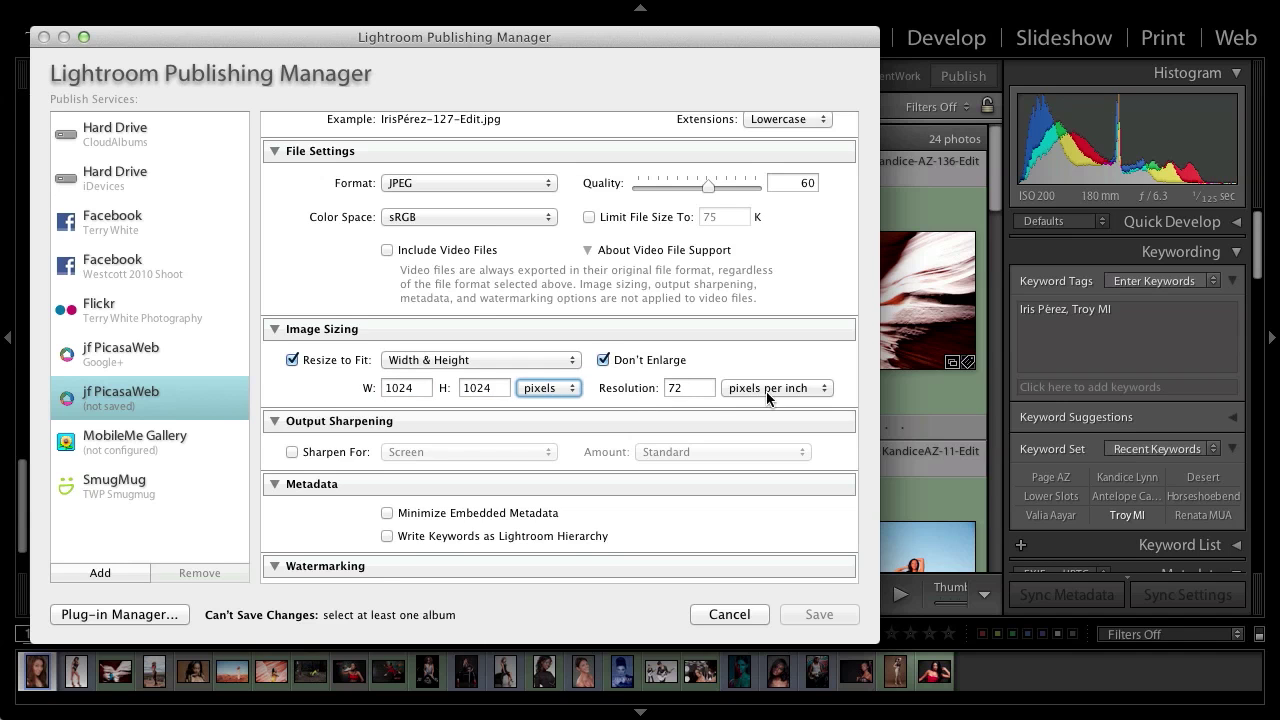
Step: Create the public PicasaWeb album 'Recent Work2' as a smart collection instead of a normal one
{"action": "scroll", "coordinate": [768, 397], "scroll_direction": "down", "scroll_amount": 5}
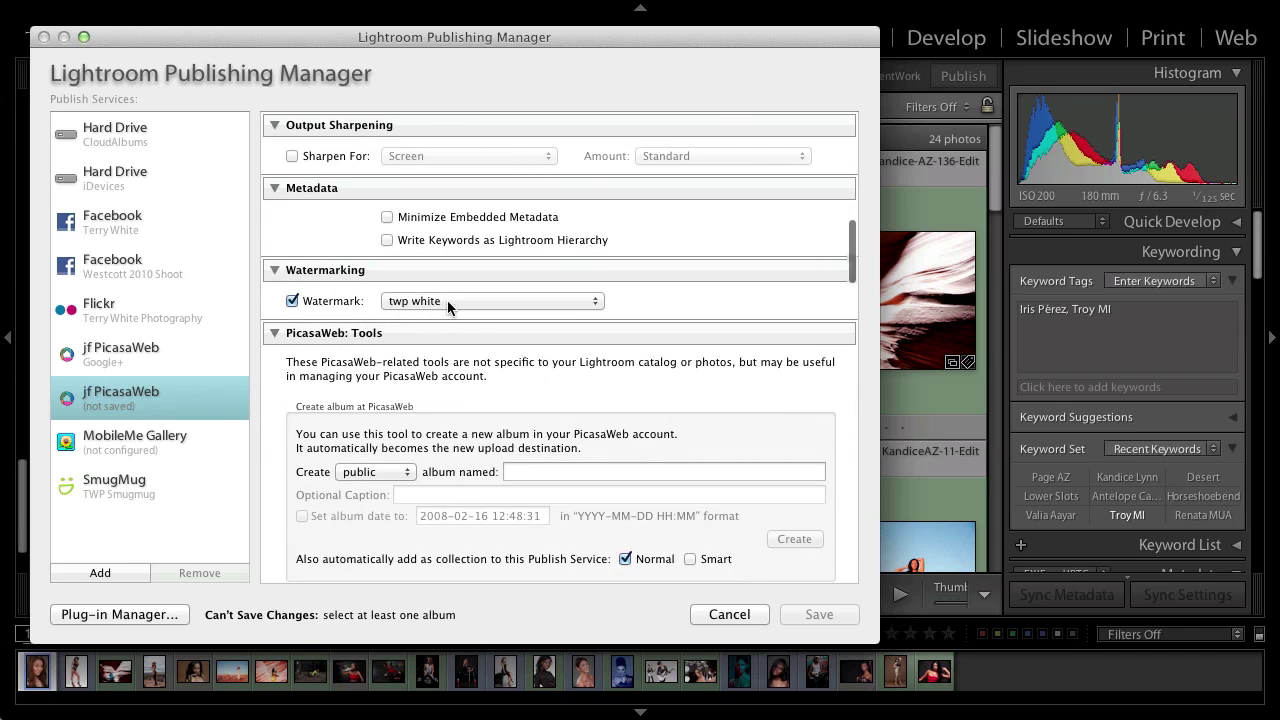
{"action": "scroll", "coordinate": [530, 310], "scroll_direction": "down", "scroll_amount": 4}
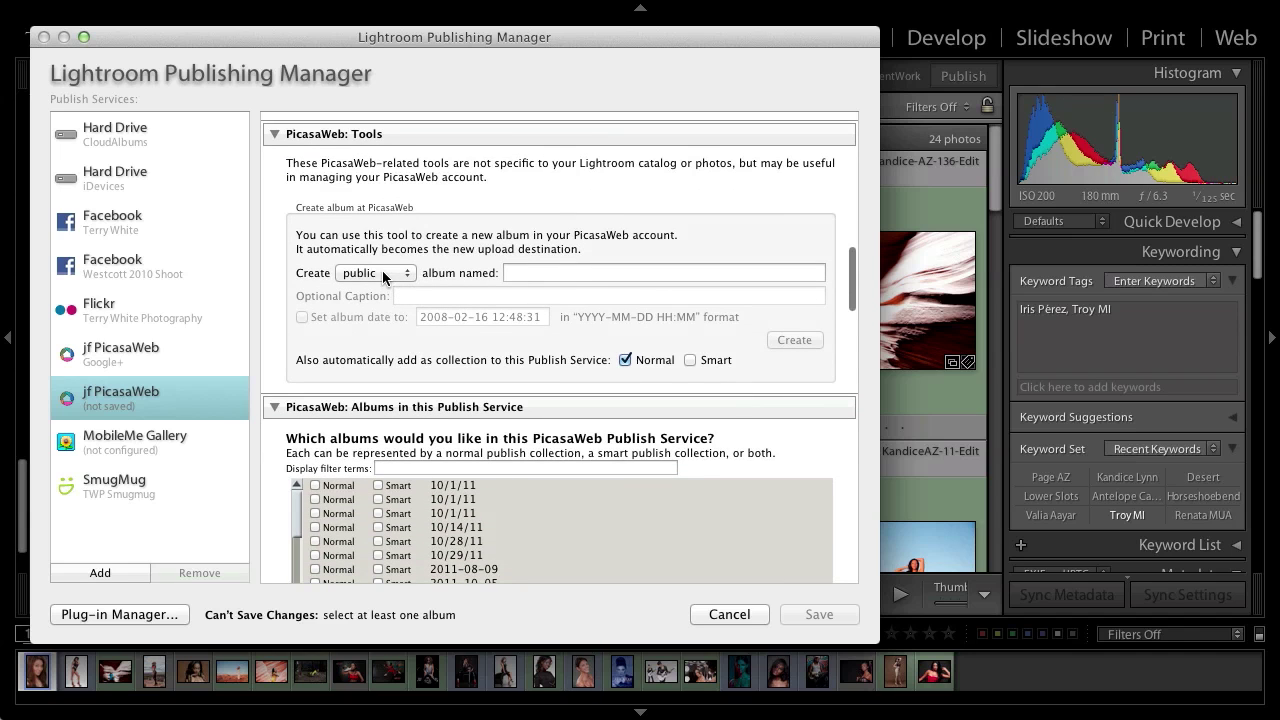
{"action": "left_click", "coordinate": [383, 273]}
{"action": "left_click", "coordinate": [383, 274]}
{"action": "left_click", "coordinate": [521, 272]}
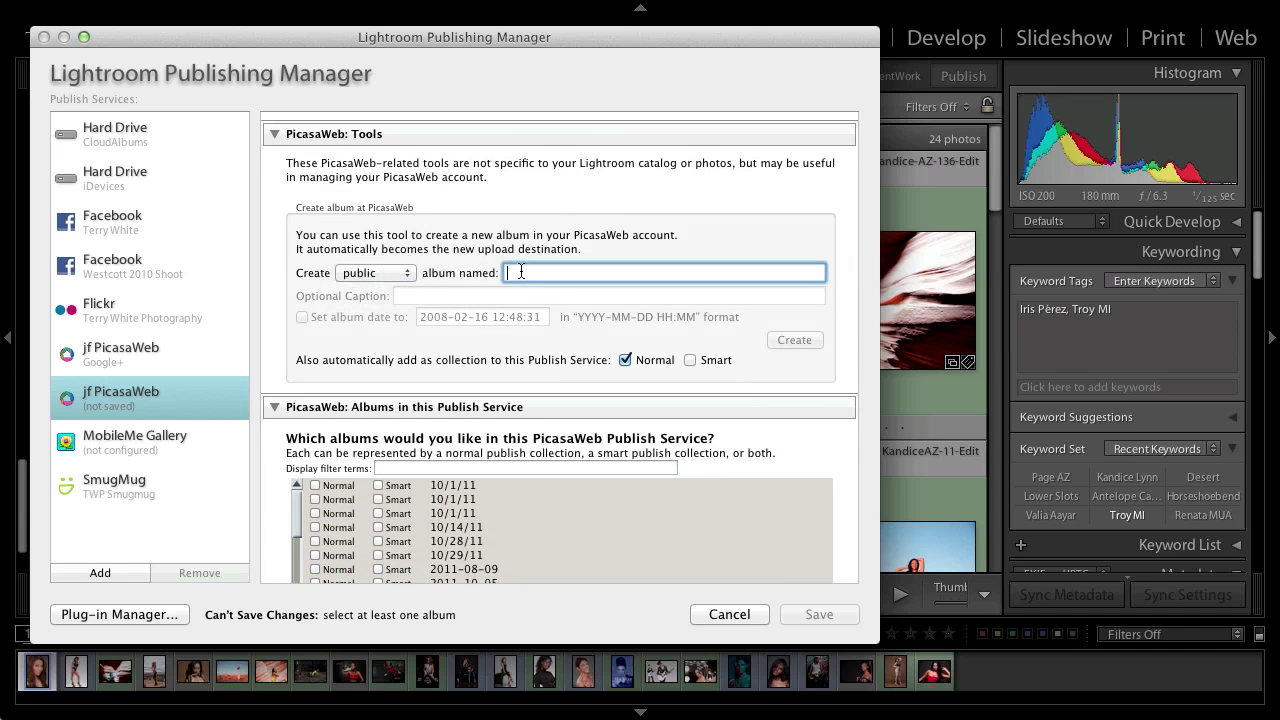
{"action": "type", "text": "Recent"}
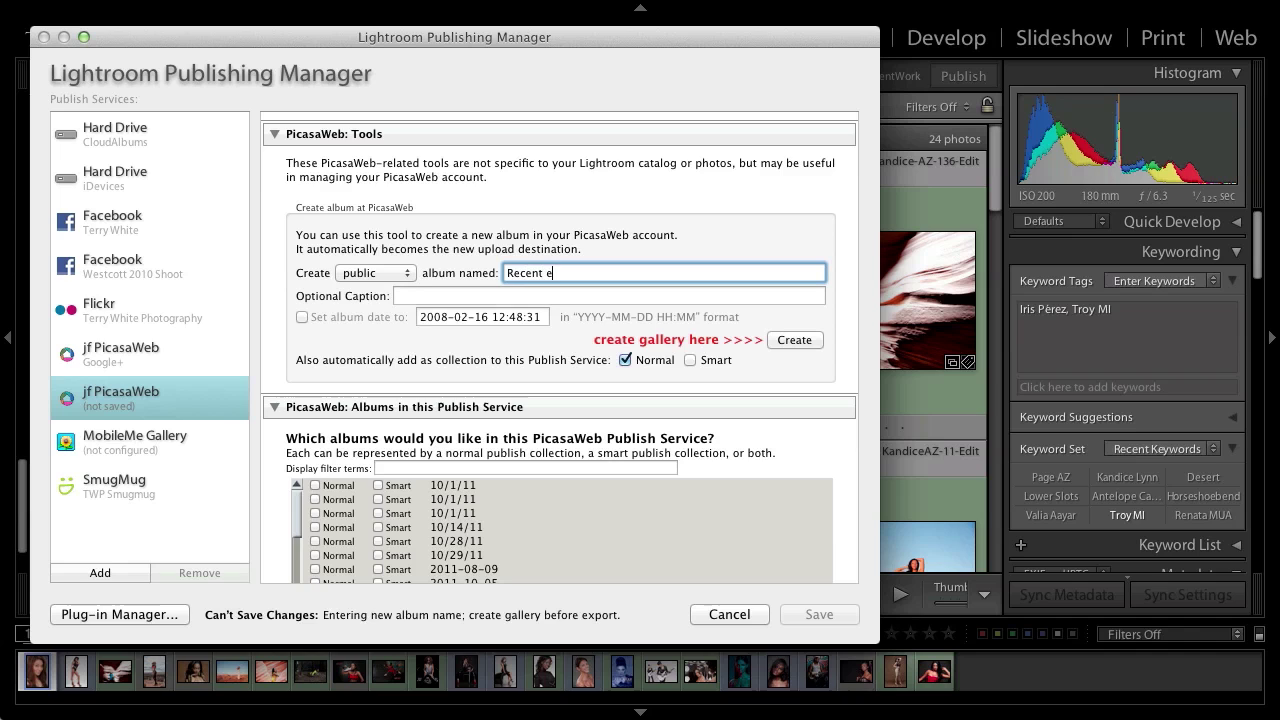
{"action": "type", "text": " e"}
{"action": "key", "text": "BackSpace"}
{"action": "left_click", "coordinate": [624, 360]}
{"action": "left_click", "coordinate": [689, 360]}
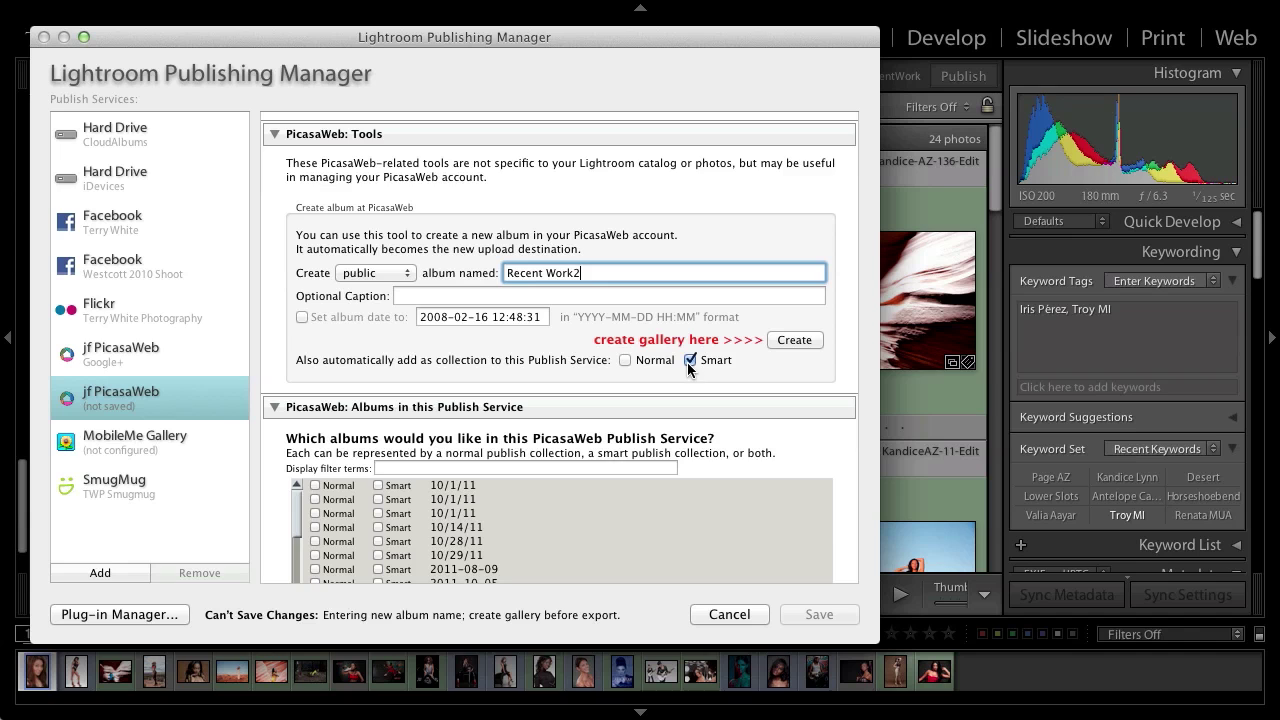
{"action": "left_click", "coordinate": [786, 338]}
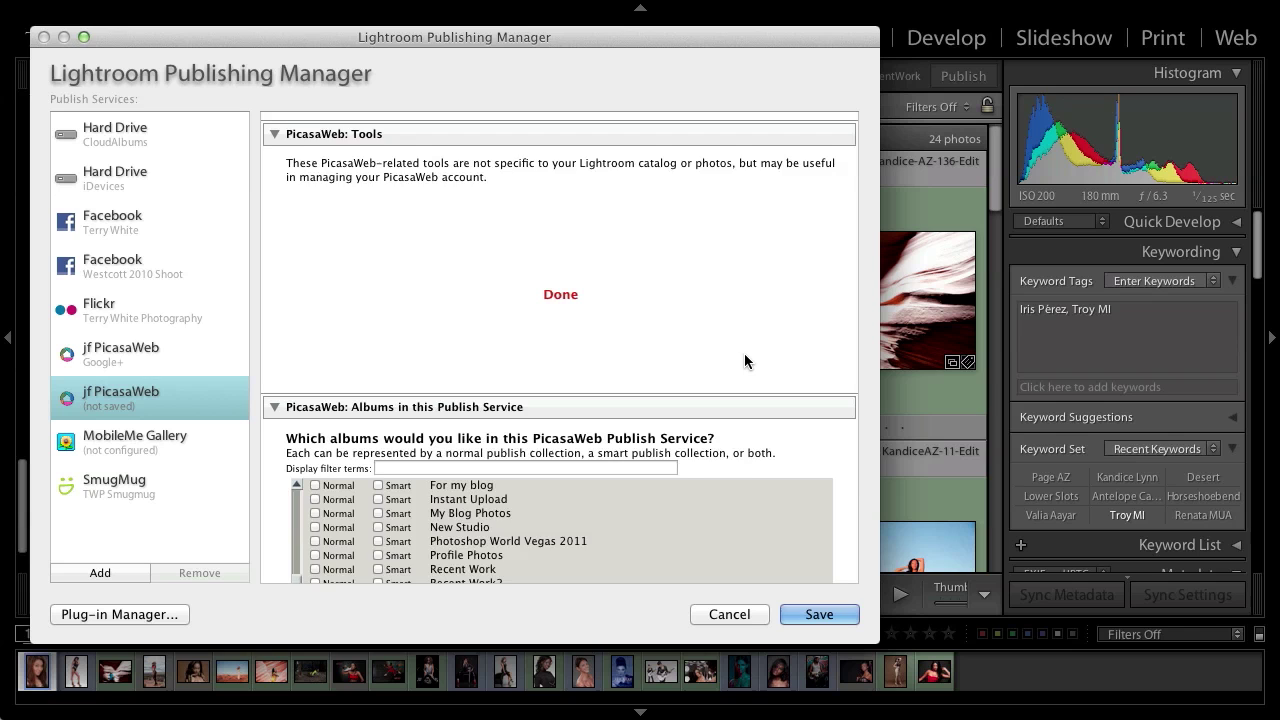
Step: Choose 'Yes, delete copies at PicasaWeb' when photos are removed
{"action": "scroll", "coordinate": [744, 360], "scroll_direction": "down", "scroll_amount": 3}
{"action": "scroll", "coordinate": [744, 353], "scroll_direction": "down", "scroll_amount": 2}
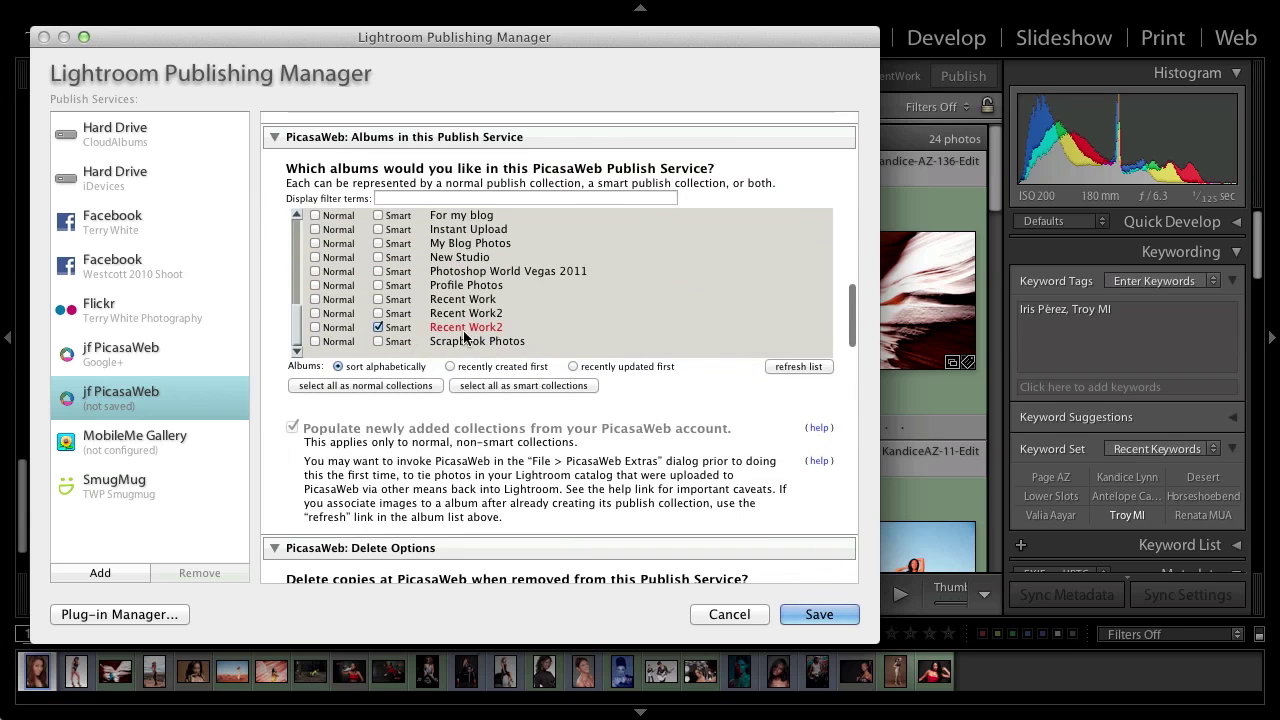
{"action": "scroll", "coordinate": [639, 381], "scroll_direction": "down", "scroll_amount": 3}
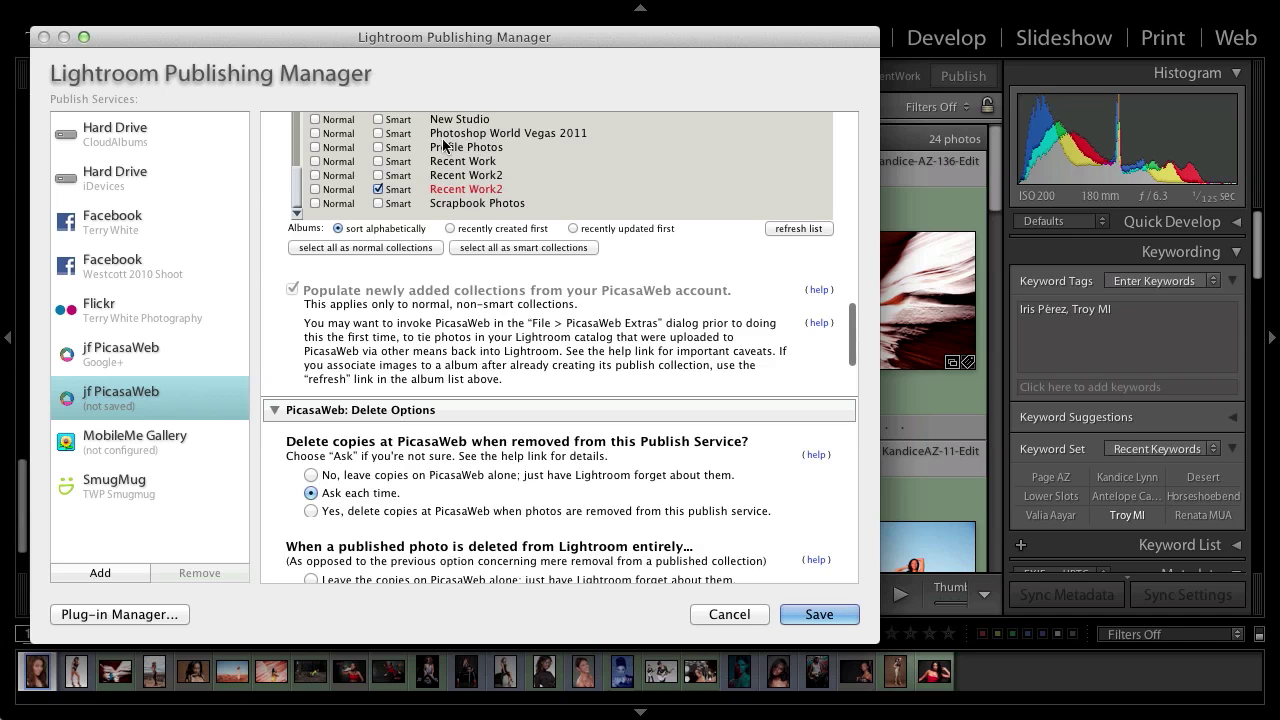
{"action": "scroll", "coordinate": [473, 181], "scroll_direction": "up", "scroll_amount": 1}
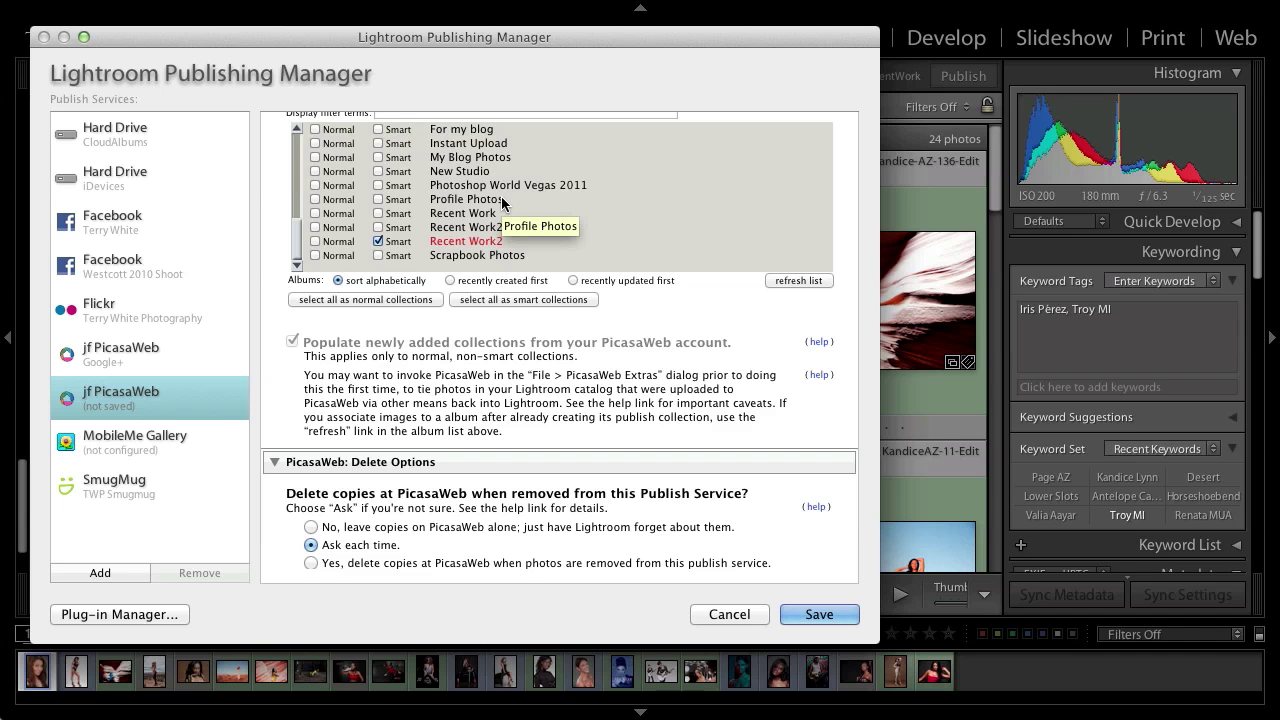
{"action": "scroll", "coordinate": [502, 203], "scroll_direction": "down", "scroll_amount": 4}
{"action": "left_click", "coordinate": [310, 360]}
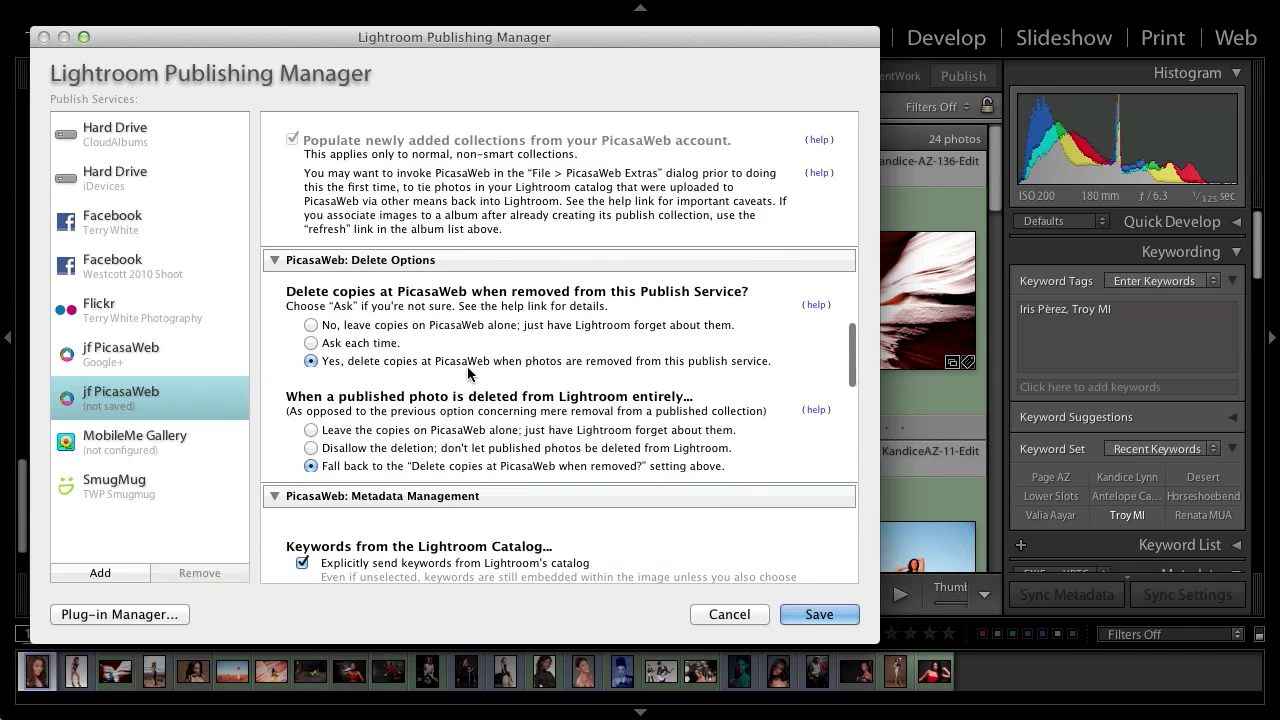
Step: Make copyright changes trigger republishing and save the publish service
{"action": "scroll", "coordinate": [599, 364], "scroll_direction": "down", "scroll_amount": 2}
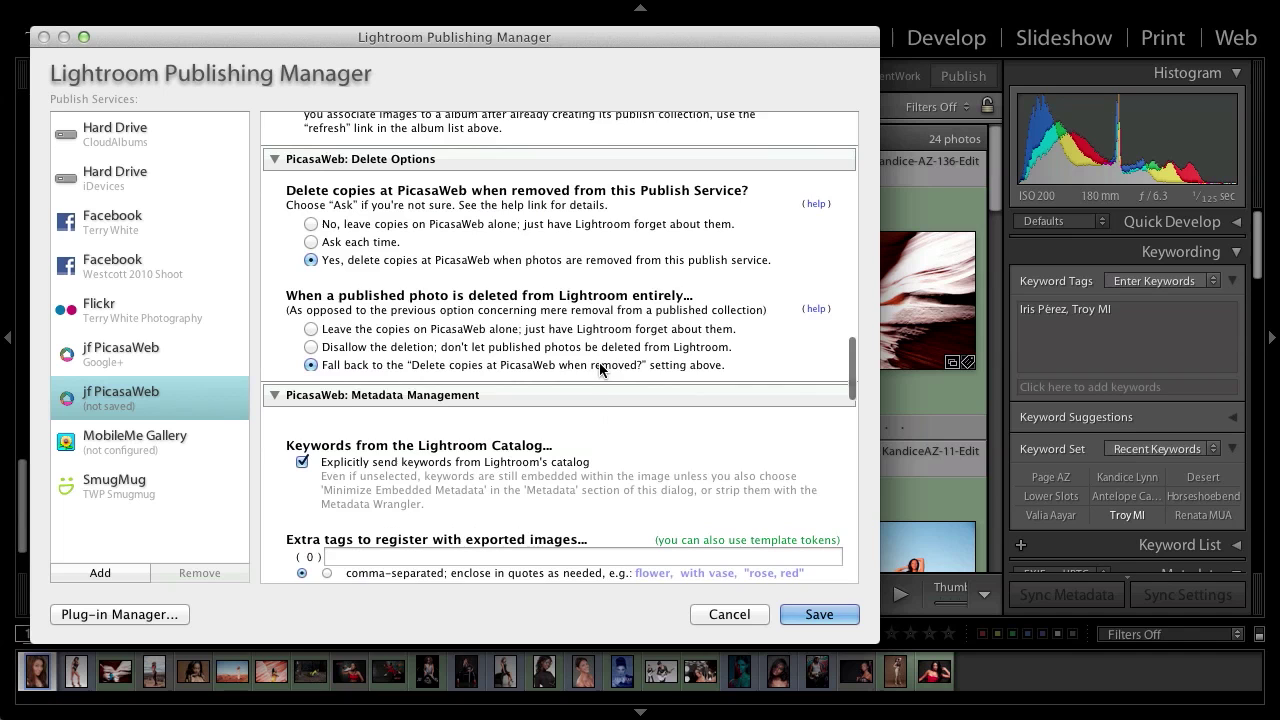
{"action": "scroll", "coordinate": [599, 369], "scroll_direction": "down", "scroll_amount": 4}
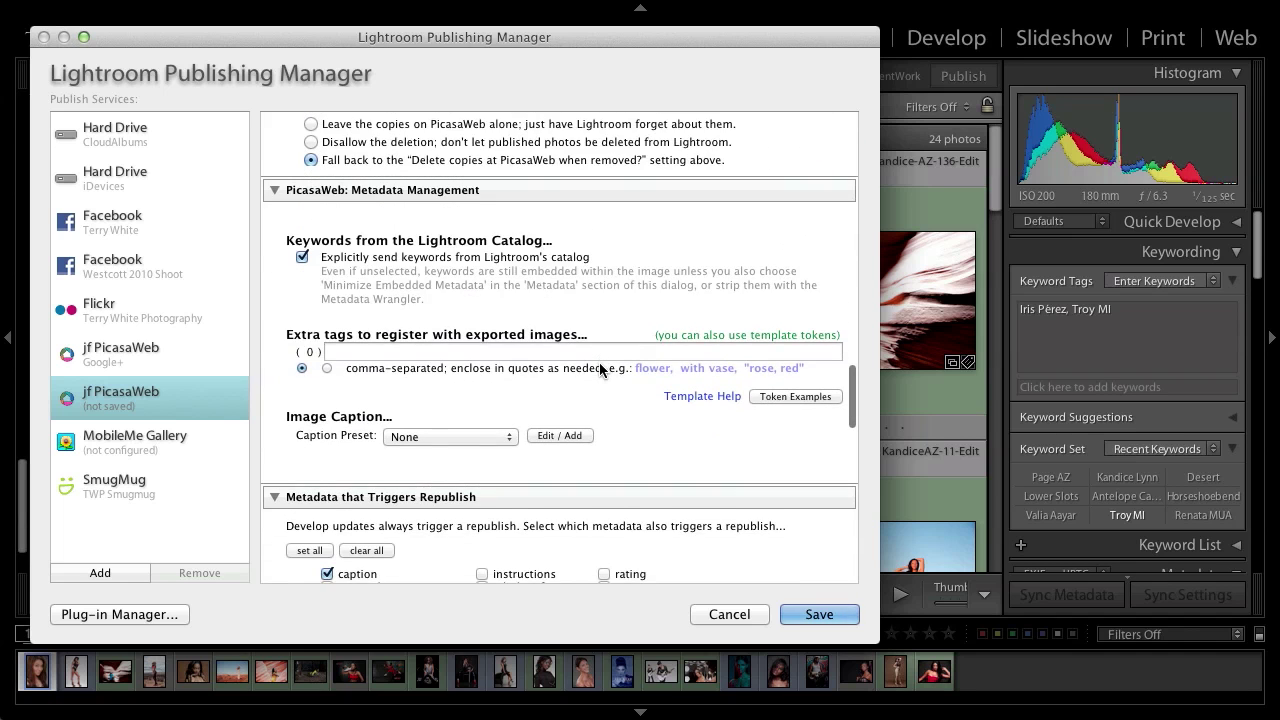
{"action": "scroll", "coordinate": [360, 315], "scroll_direction": "down", "scroll_amount": 6}
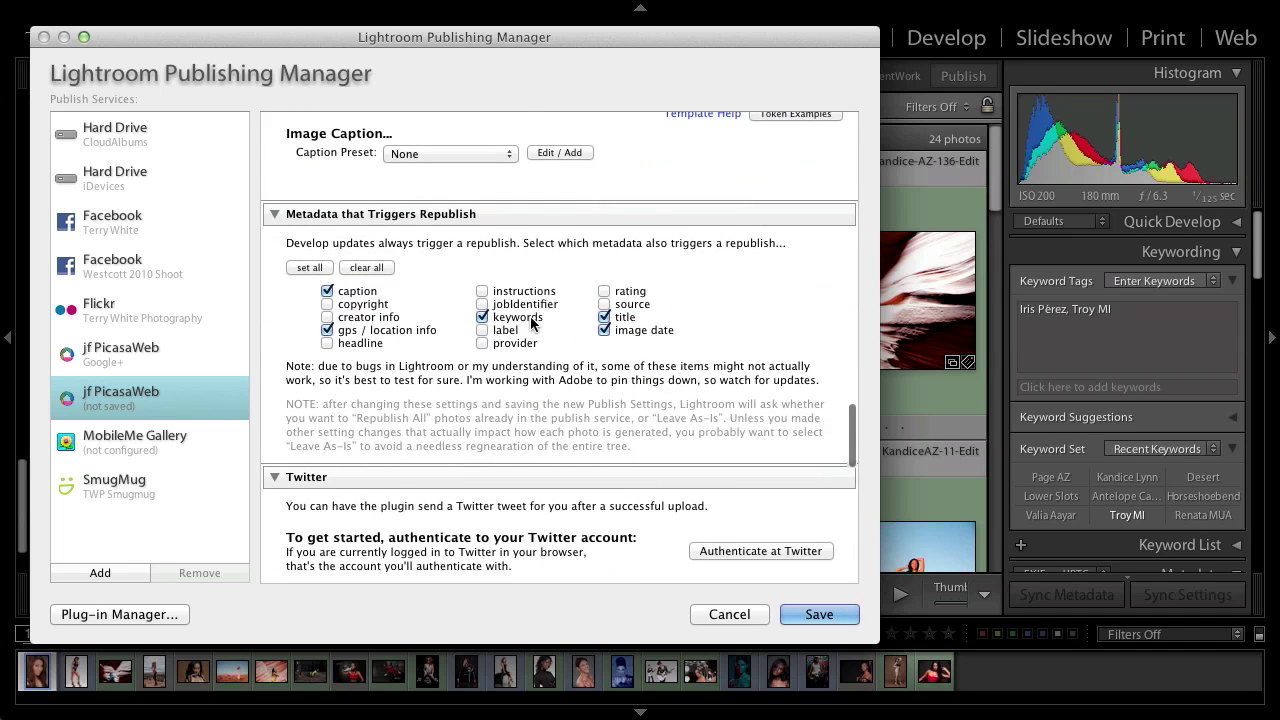
{"action": "left_click", "coordinate": [327, 304]}
{"action": "scroll", "coordinate": [567, 330], "scroll_direction": "down", "scroll_amount": 4}
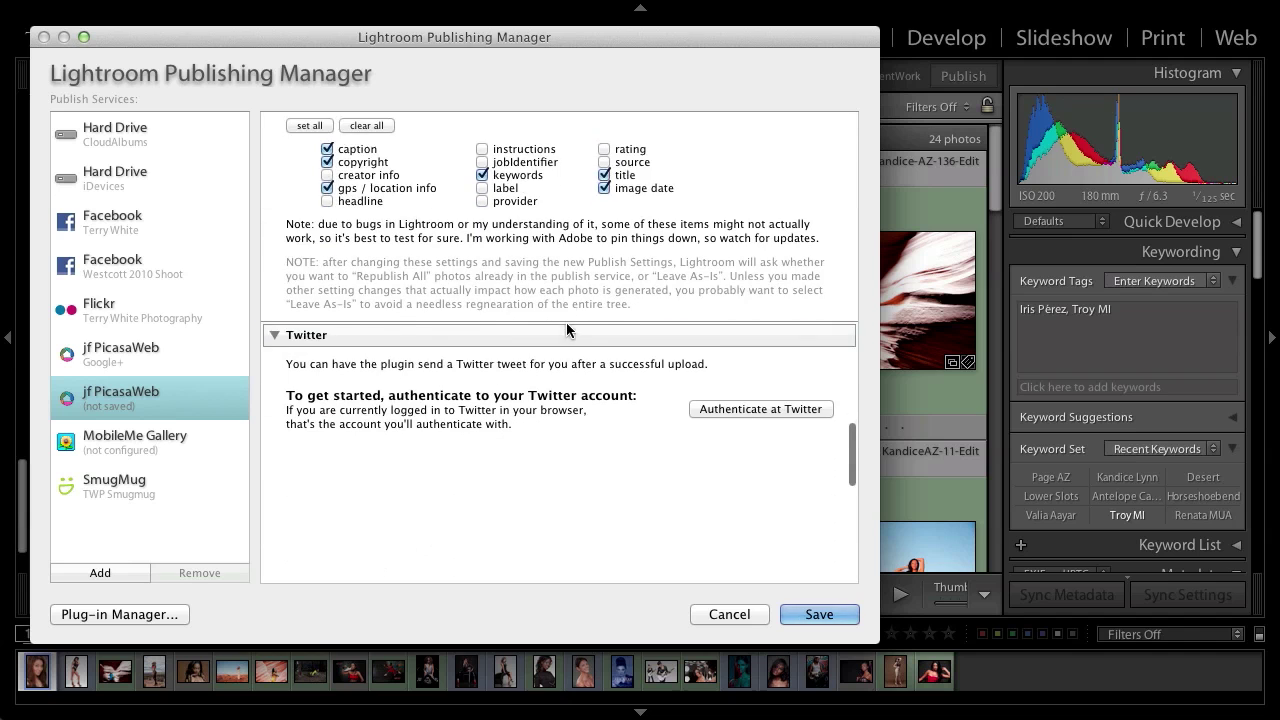
{"action": "scroll", "coordinate": [566, 327], "scroll_direction": "down", "scroll_amount": 4}
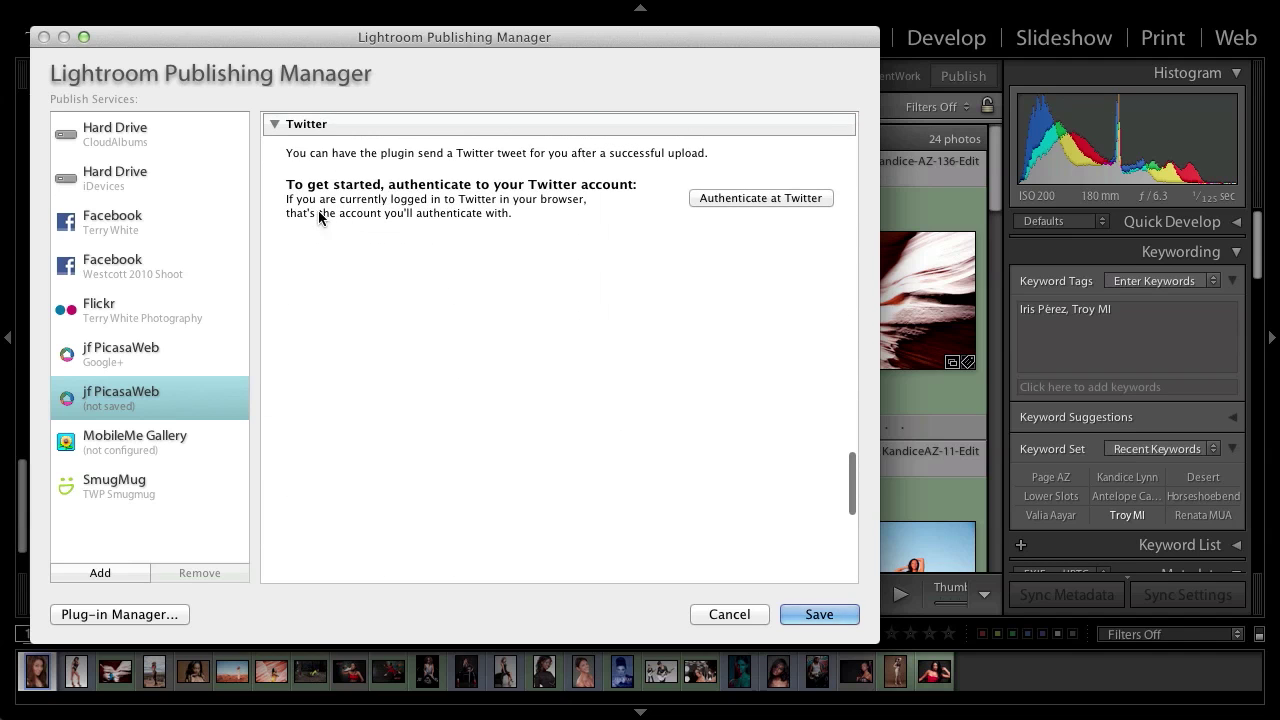
{"action": "scroll", "coordinate": [745, 222], "scroll_direction": "down", "scroll_amount": 5}
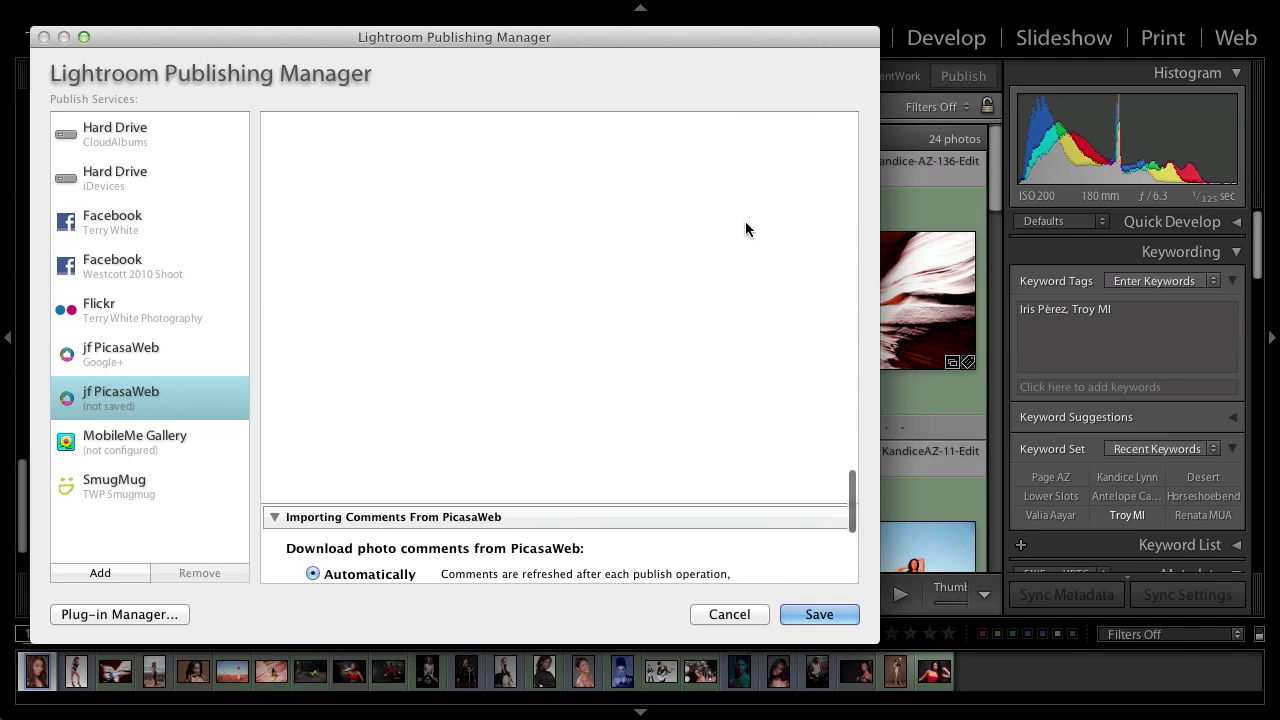
{"action": "scroll", "coordinate": [745, 229], "scroll_direction": "down", "scroll_amount": 4}
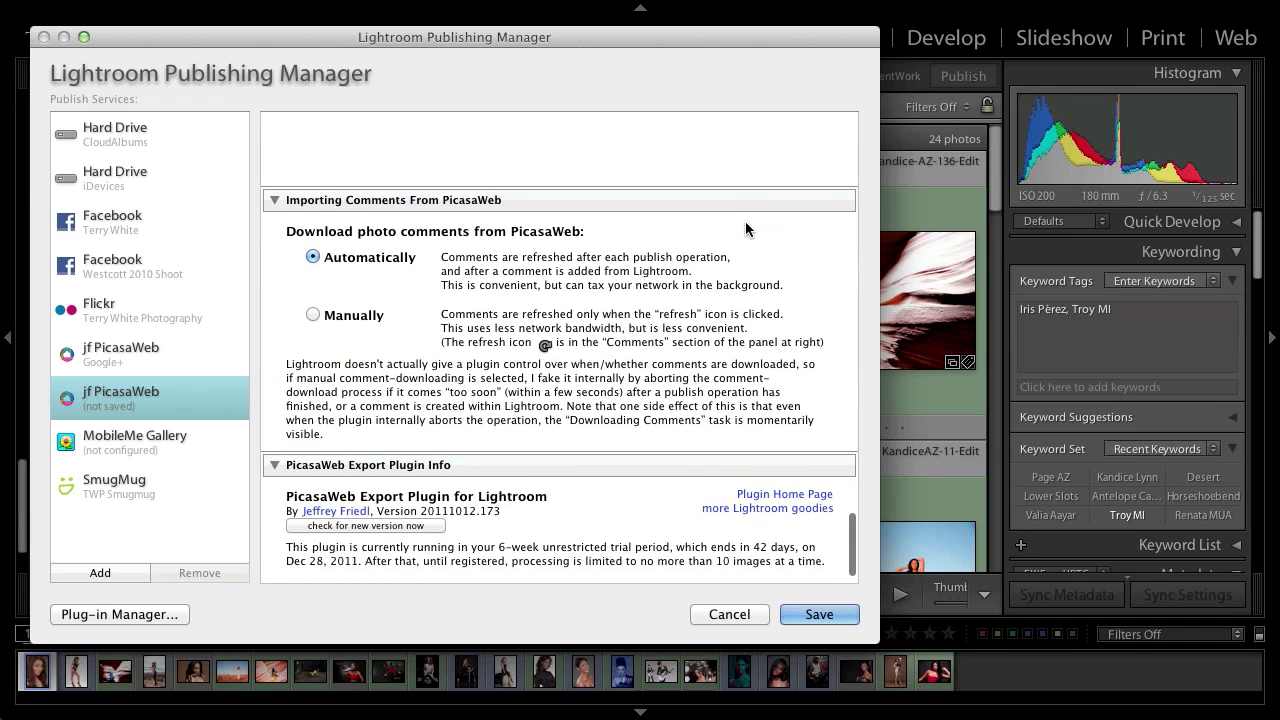
{"action": "scroll", "coordinate": [745, 229], "scroll_direction": "down", "scroll_amount": 1}
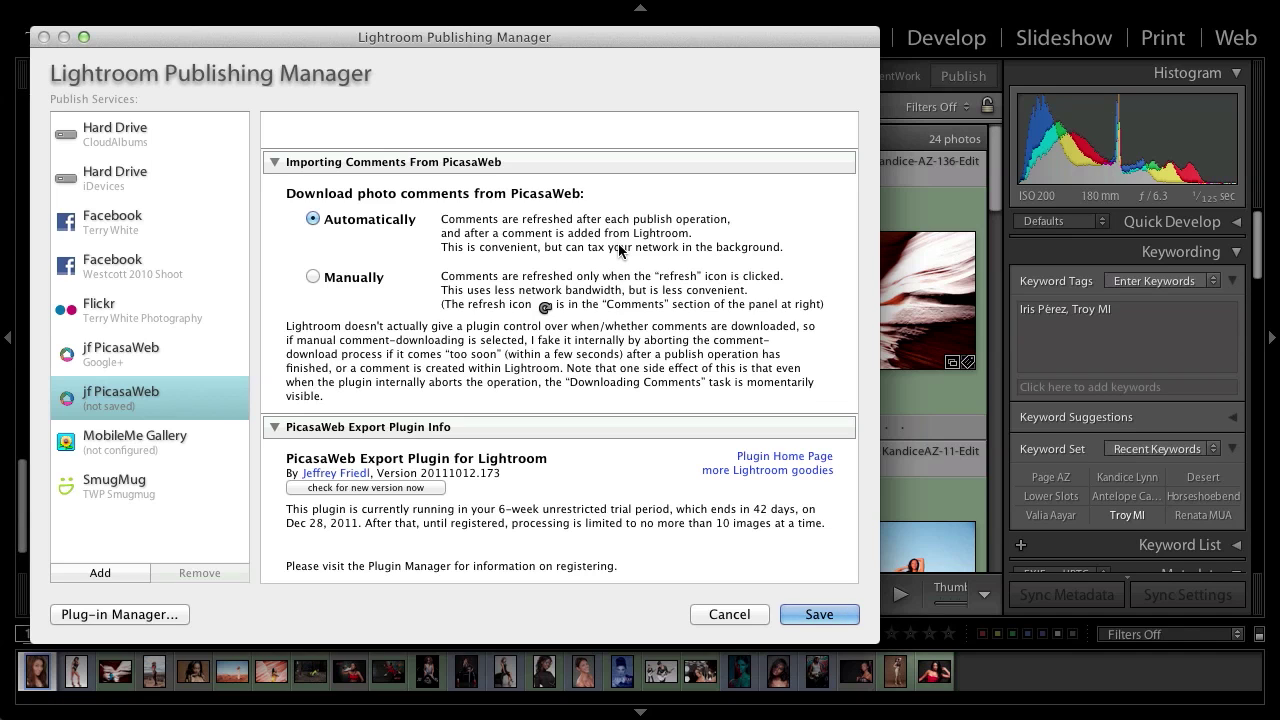
{"action": "scroll", "coordinate": [618, 243], "scroll_direction": "down", "scroll_amount": 1}
{"action": "left_click", "coordinate": [812, 614]}
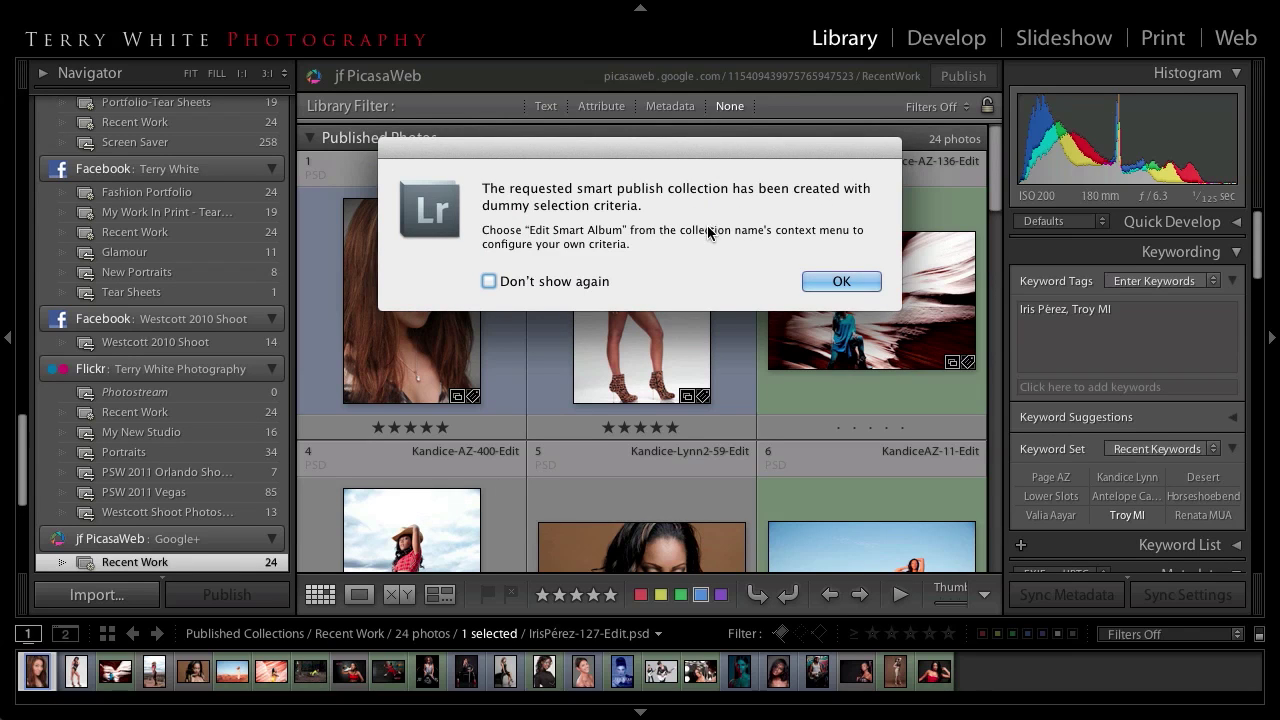
Step: Dismiss the placeholder-criteria notice and find the empty Recent Work2 smart collection
{"action": "left_click", "coordinate": [815, 281]}
{"action": "scroll", "coordinate": [252, 399], "scroll_direction": "down", "scroll_amount": 3}
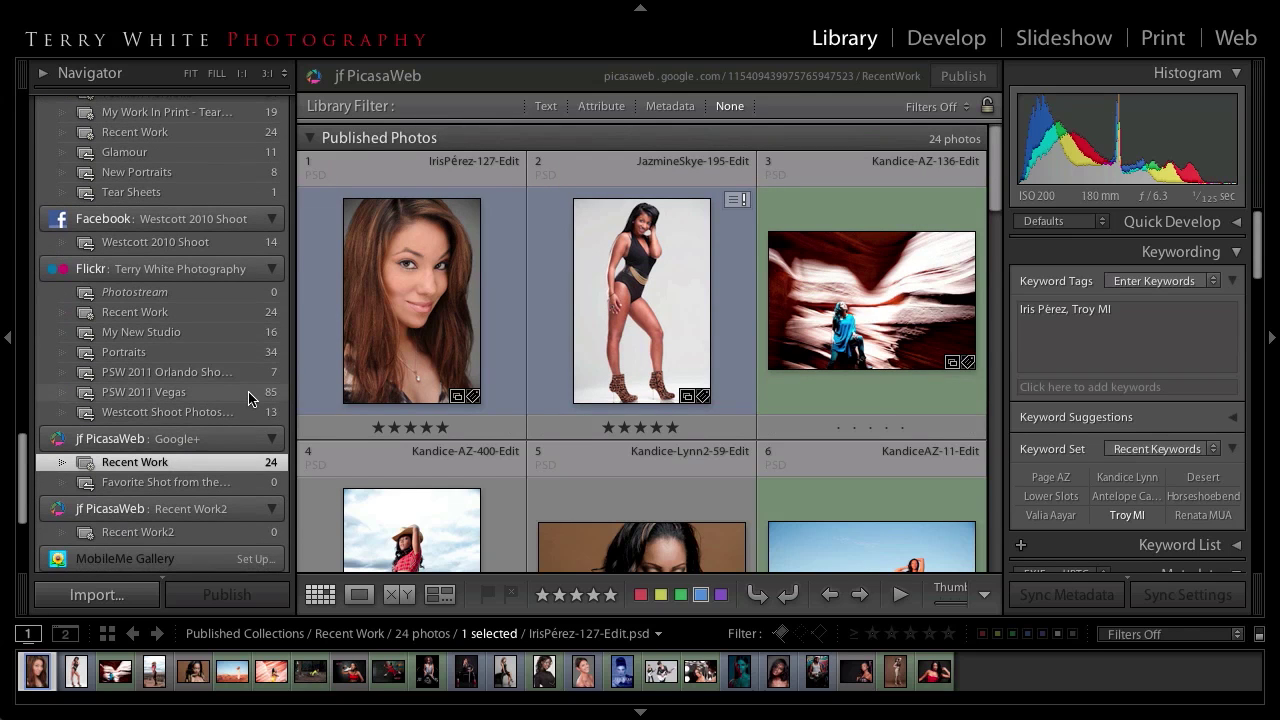
{"action": "left_click", "coordinate": [134, 464]}
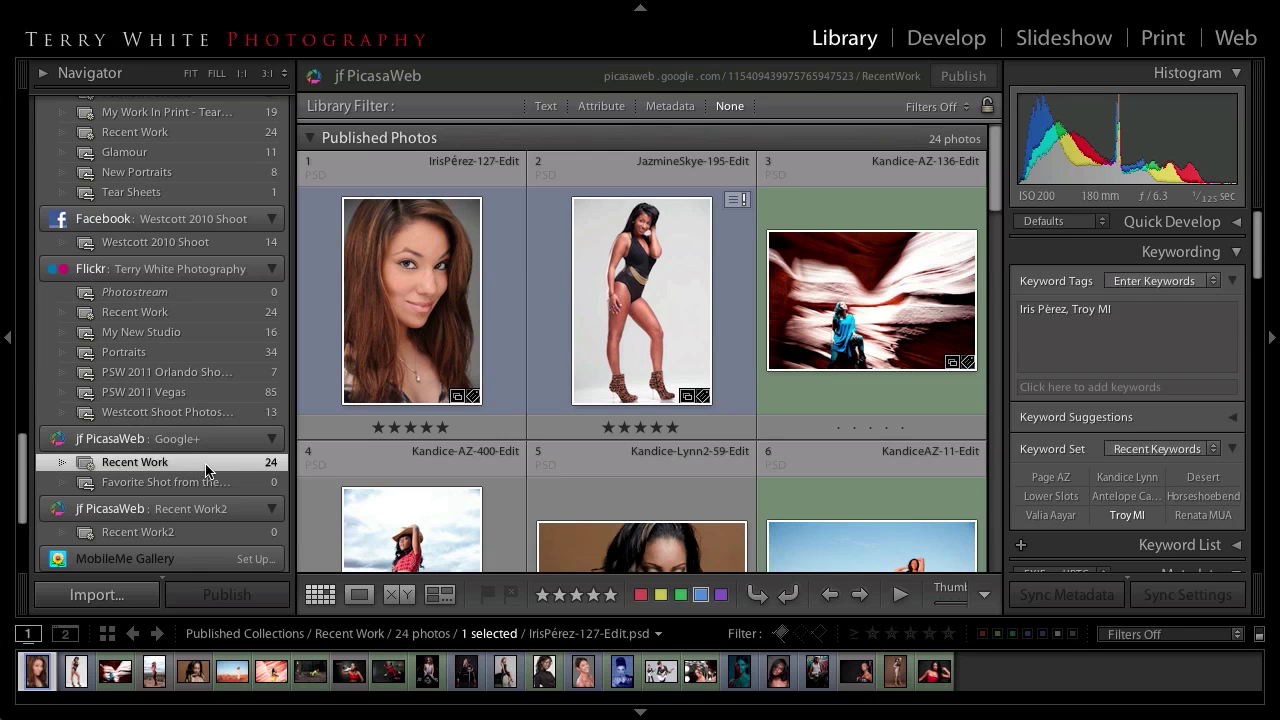
{"action": "scroll", "coordinate": [207, 478], "scroll_direction": "down", "scroll_amount": 2}
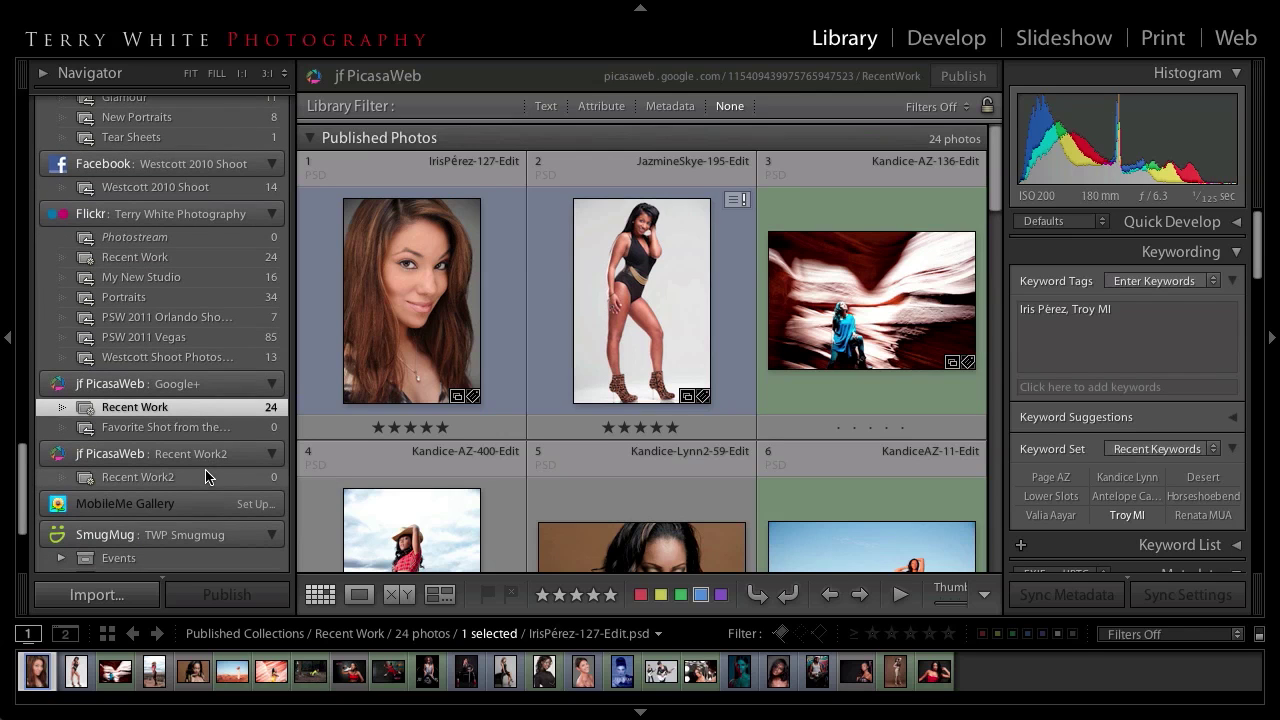
Step: Change the Recent Work2 smart album rule to Collection contains 'Recent' and save it
{"action": "right_click", "coordinate": [152, 476]}
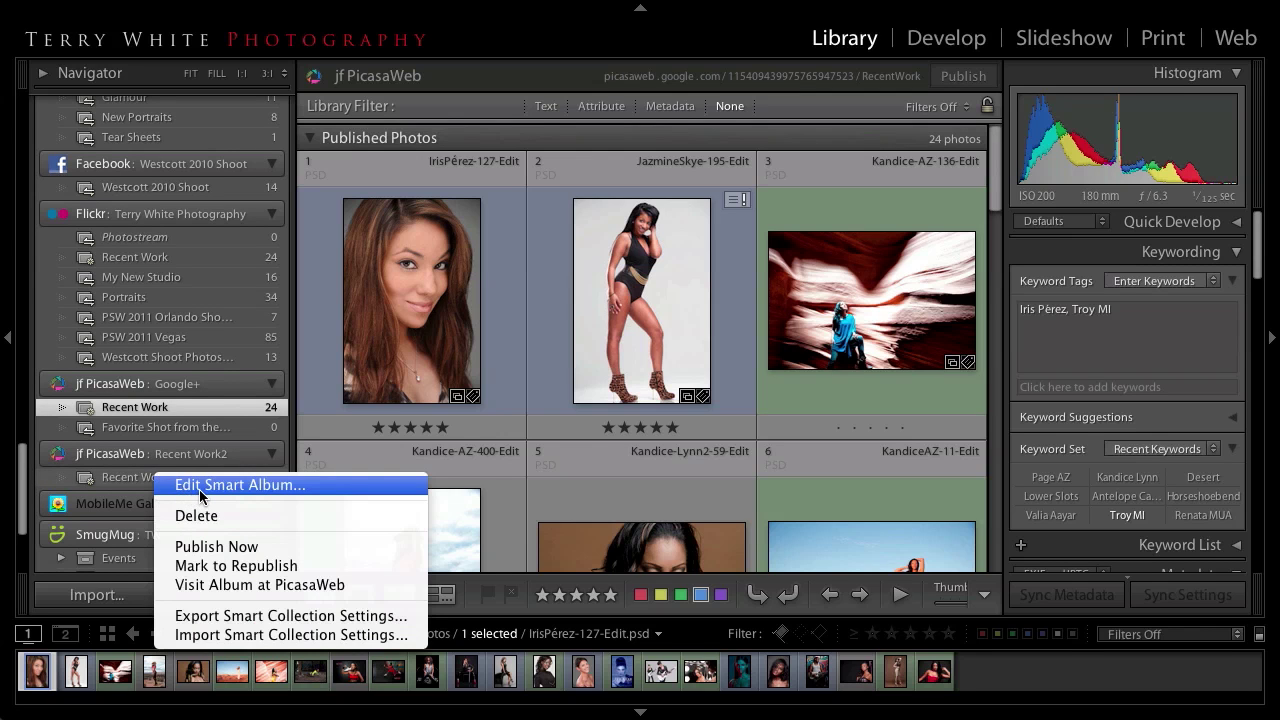
{"action": "left_click", "coordinate": [199, 489]}
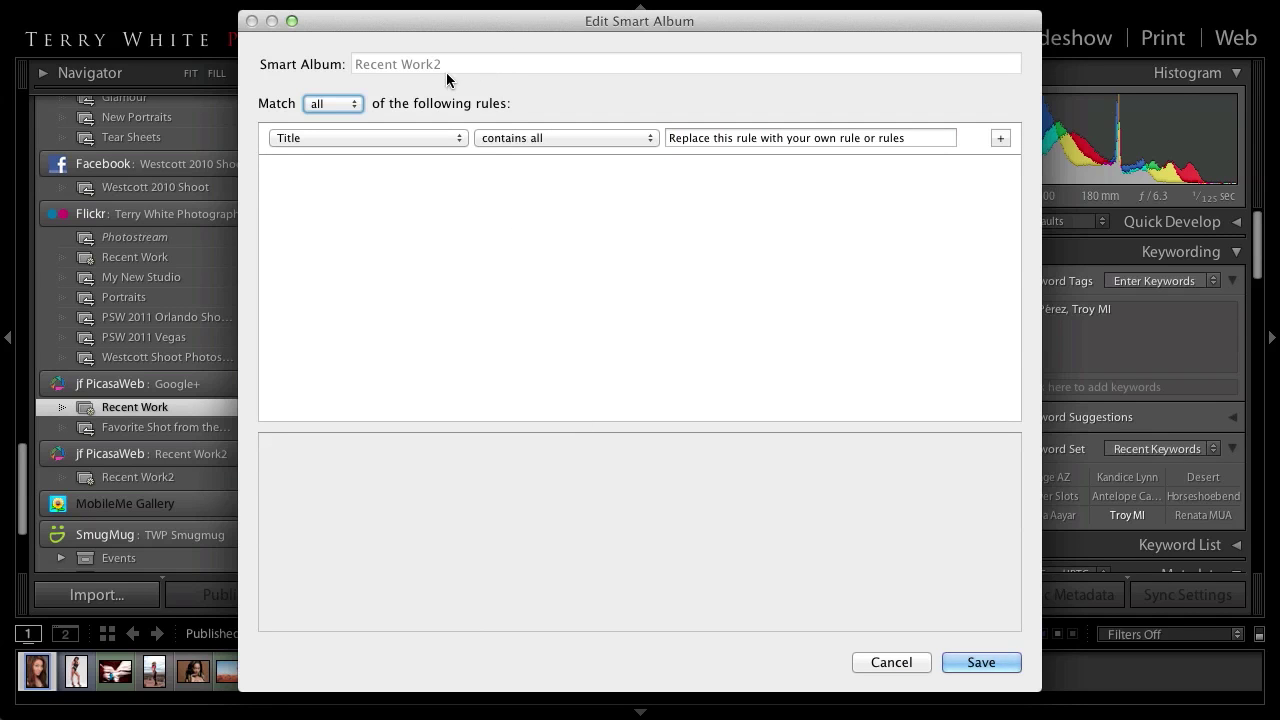
{"action": "left_click", "coordinate": [348, 138]}
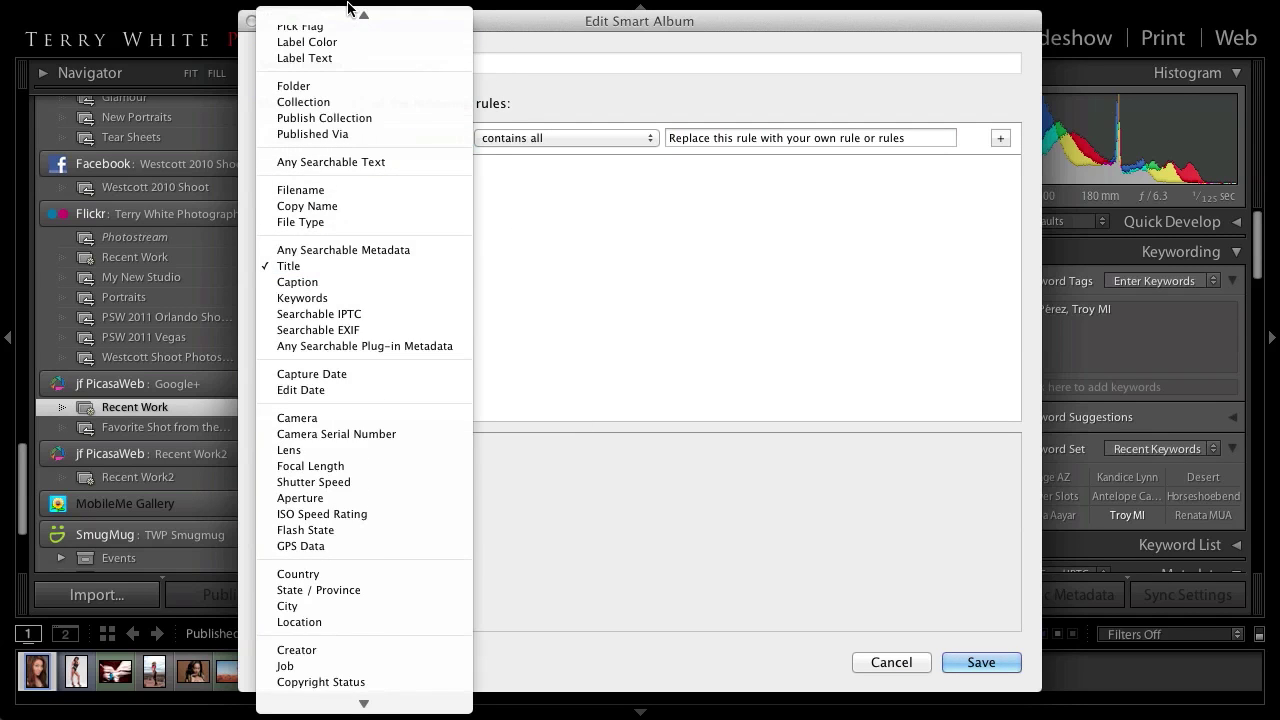
{"action": "left_click", "coordinate": [365, 110]}
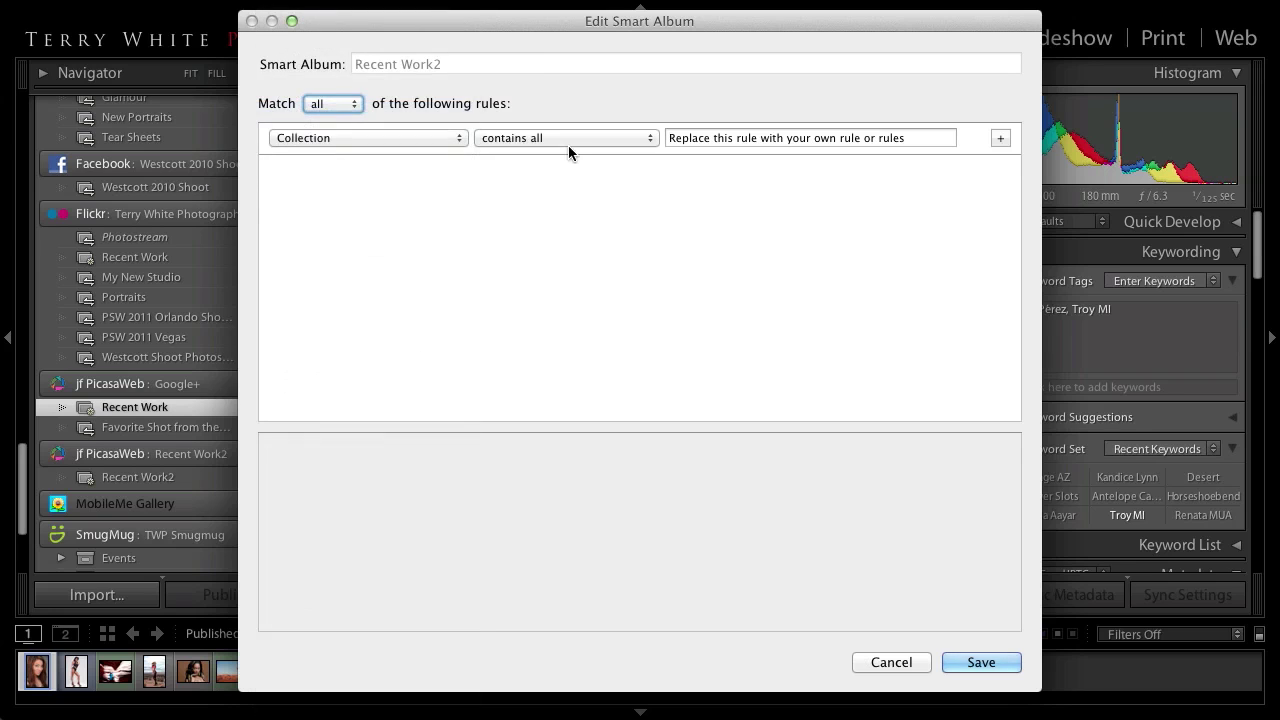
{"action": "left_click", "coordinate": [608, 138]}
{"action": "left_click", "coordinate": [605, 138]}
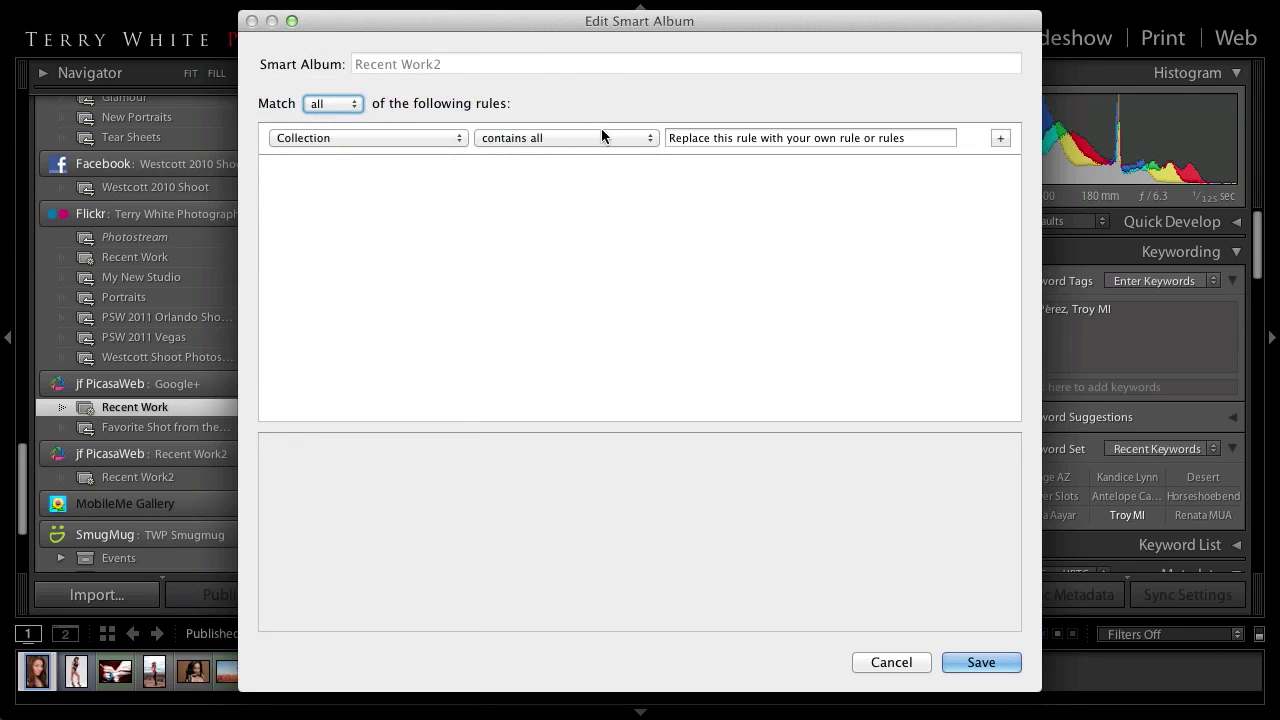
{"action": "left_click", "coordinate": [601, 138]}
{"action": "left_click", "coordinate": [603, 122]}
{"action": "triple_click", "coordinate": [929, 136]}
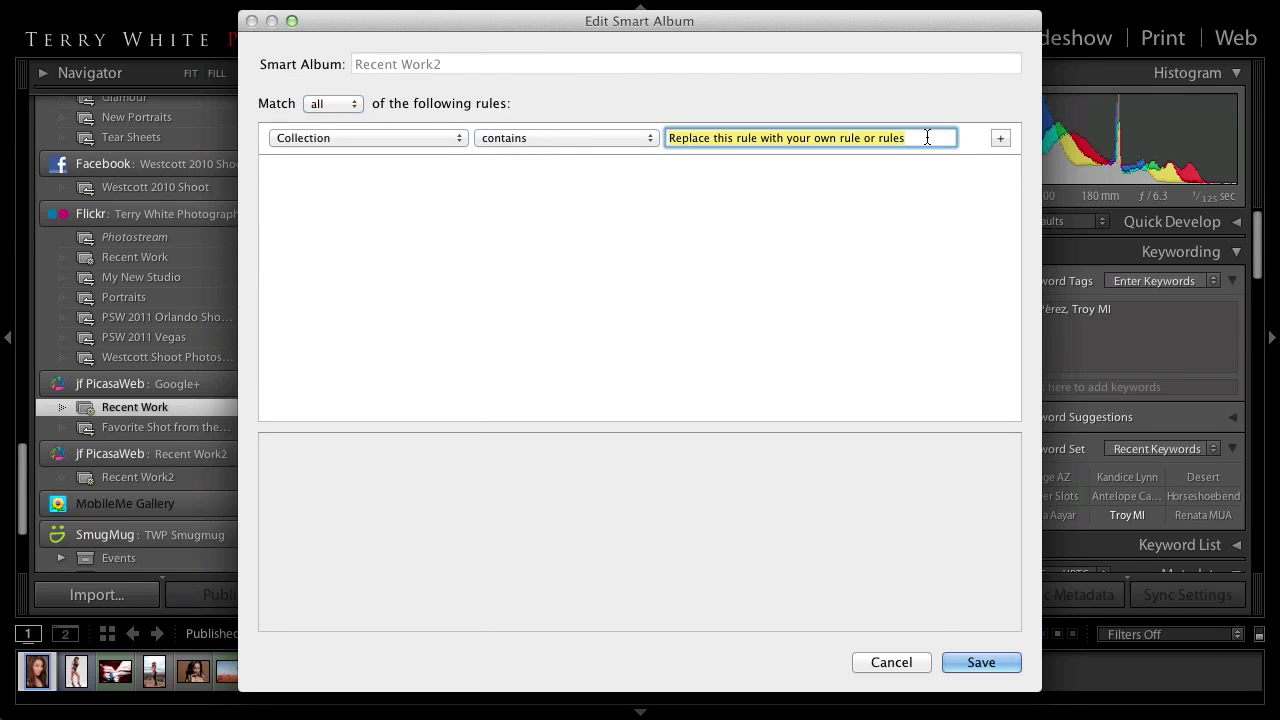
{"action": "type", "text": "Recent"}
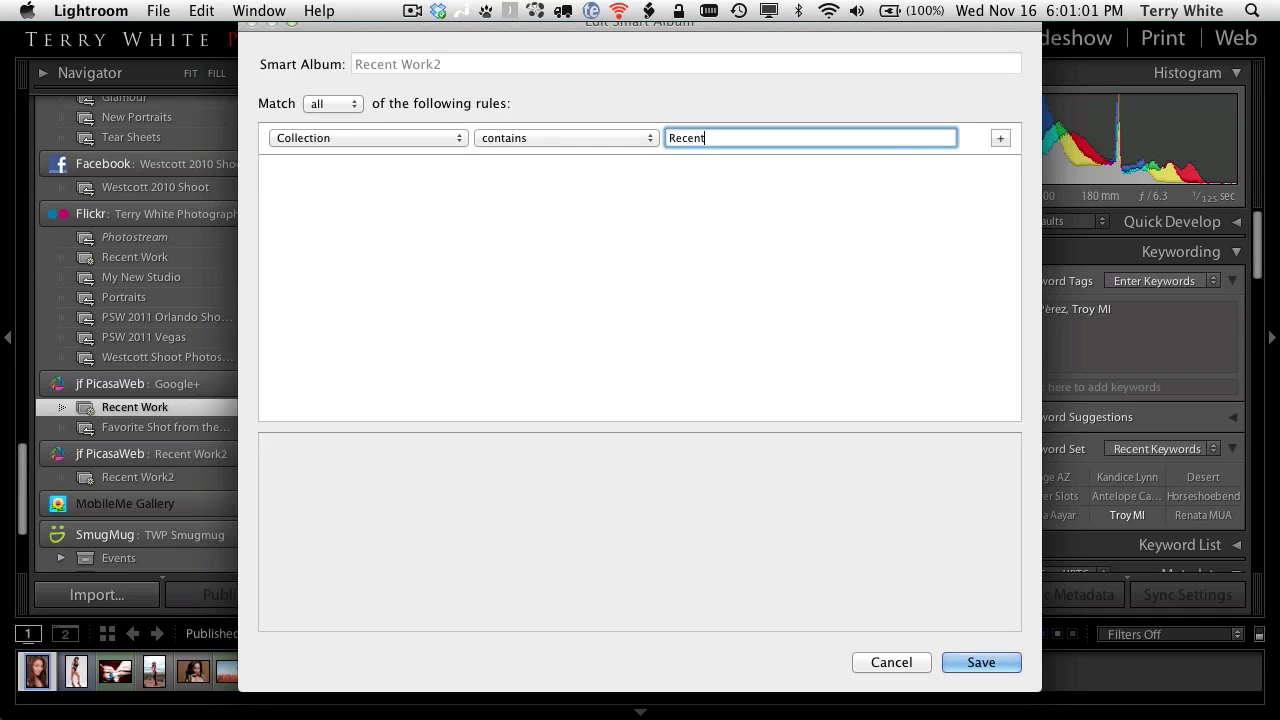
{"action": "left_click", "coordinate": [981, 662]}
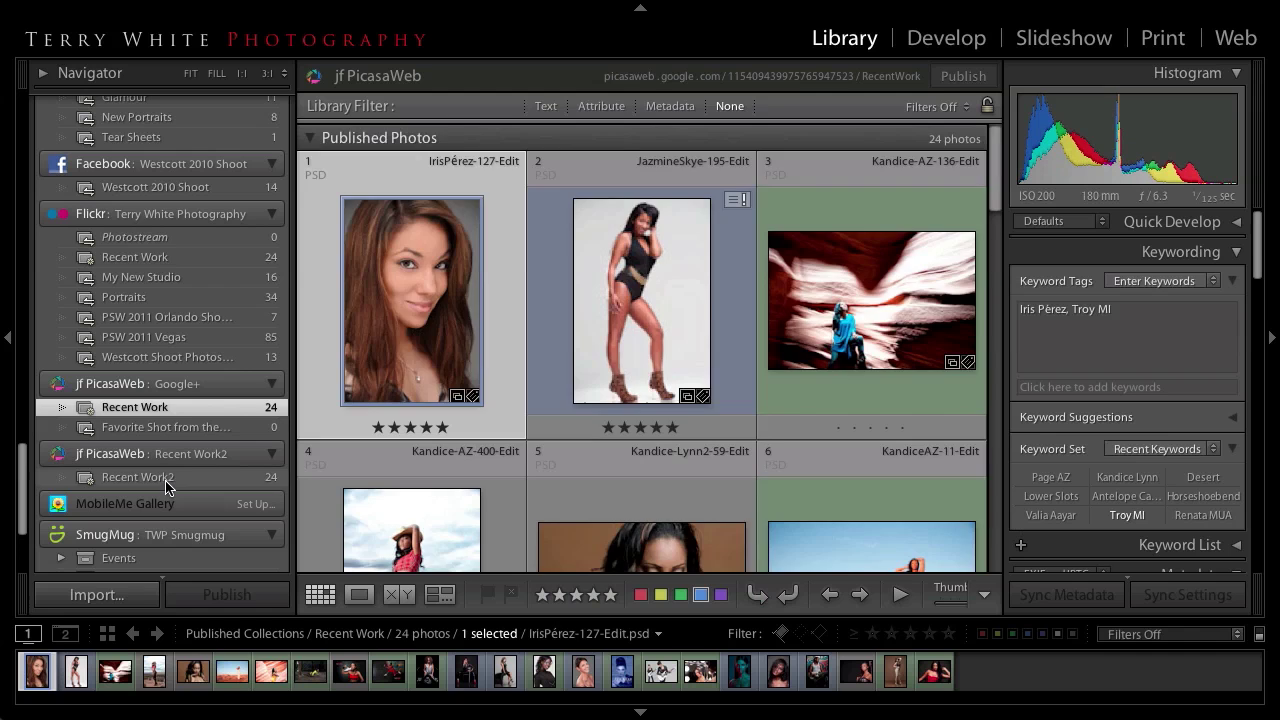
Step: Open the Recent Work2 collection and scroll through its 24 photos
{"action": "left_click", "coordinate": [168, 479]}
{"action": "scroll", "coordinate": [476, 460], "scroll_direction": "down", "scroll_amount": 5}
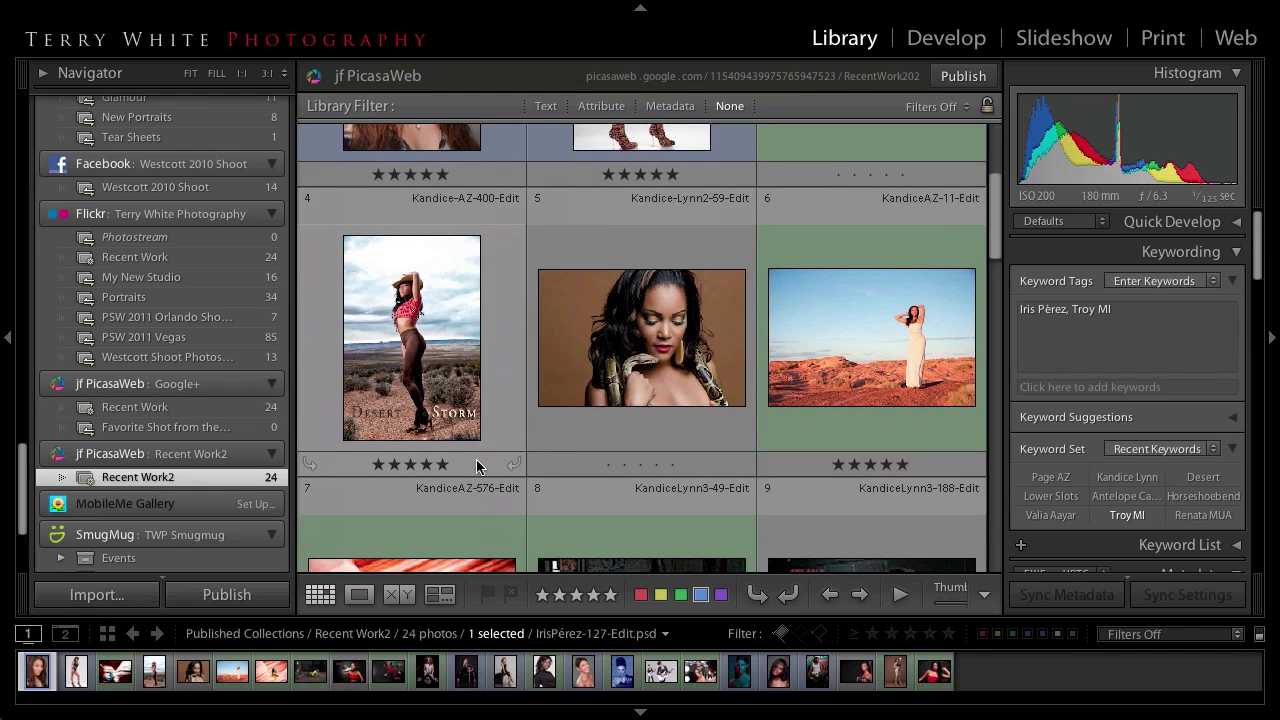
{"action": "scroll", "coordinate": [476, 459], "scroll_direction": "down", "scroll_amount": 4}
{"action": "scroll", "coordinate": [476, 459], "scroll_direction": "up", "scroll_amount": 2}
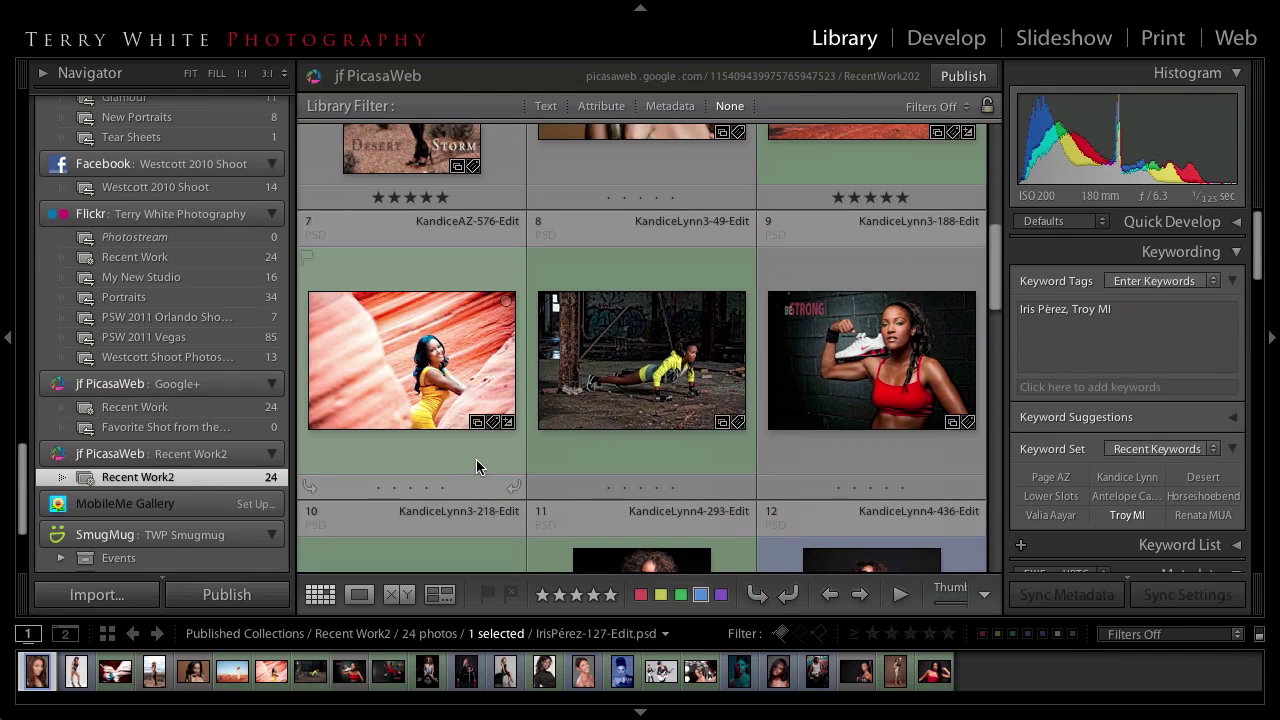